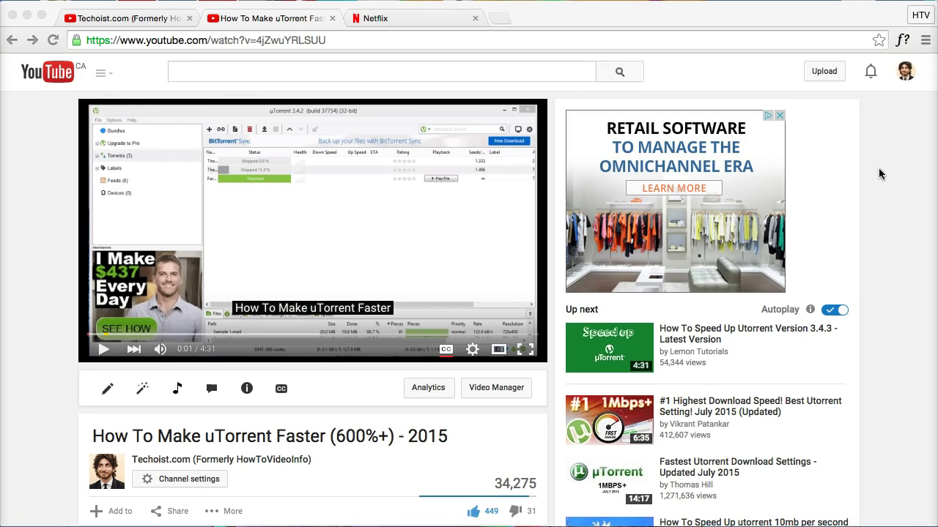
# - Open the video upload page and choose "How To Delete Netflix History.mp4" from the Desktop to upload
pyautogui.click(841, 143)
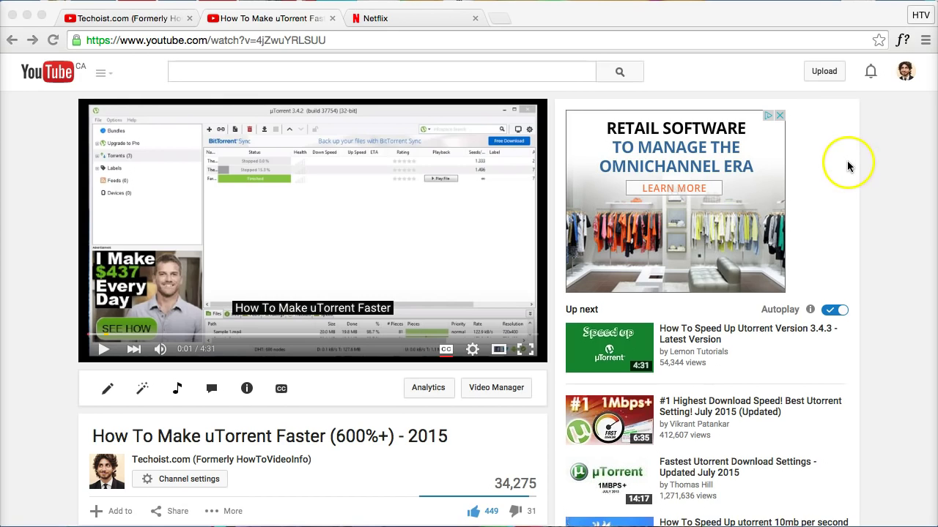
pyautogui.click(826, 71)
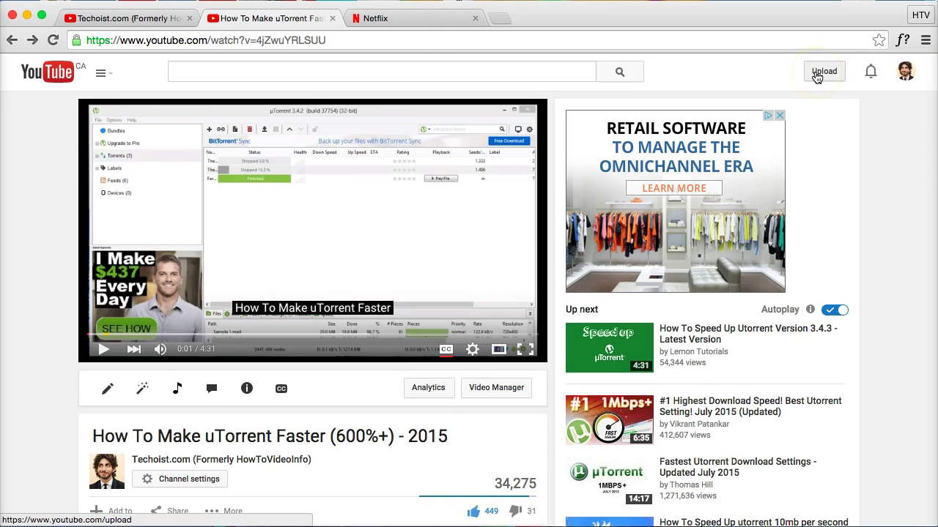
pyautogui.click(821, 72)
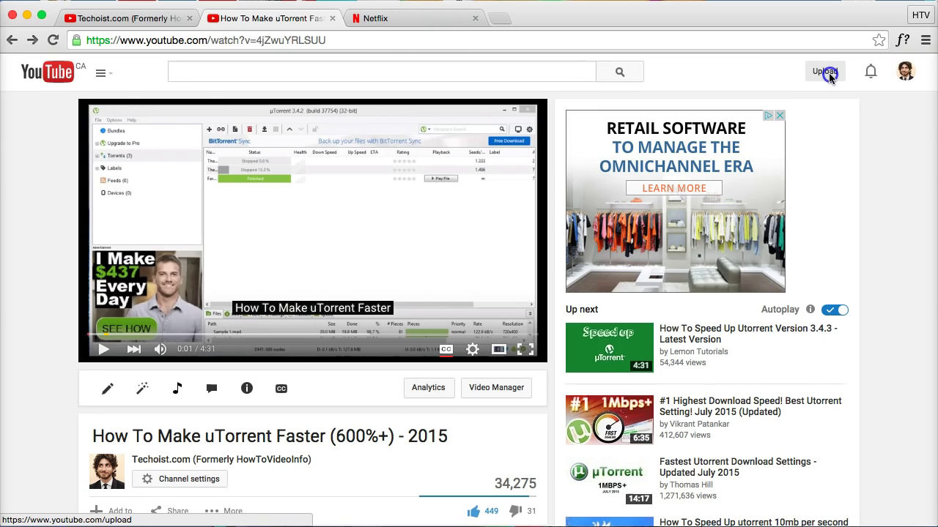
pyautogui.click(821, 71)
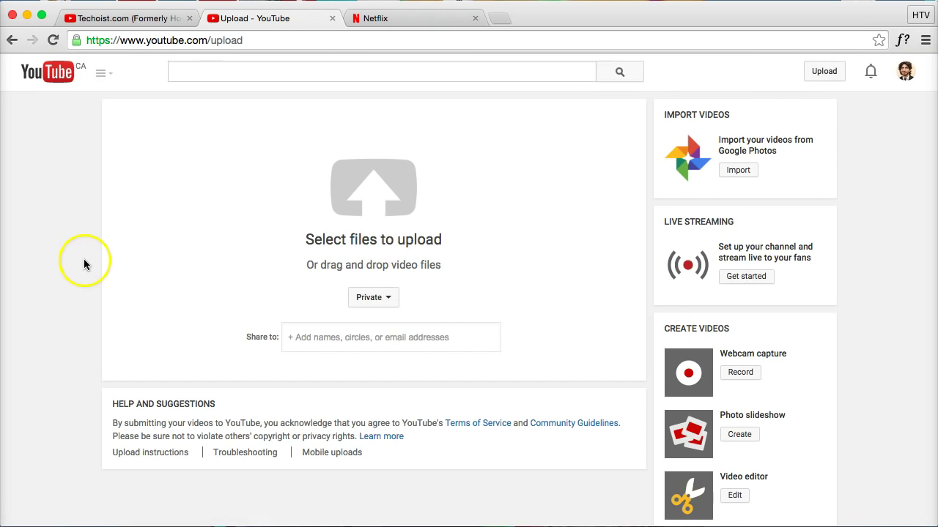
pyautogui.click(388, 191)
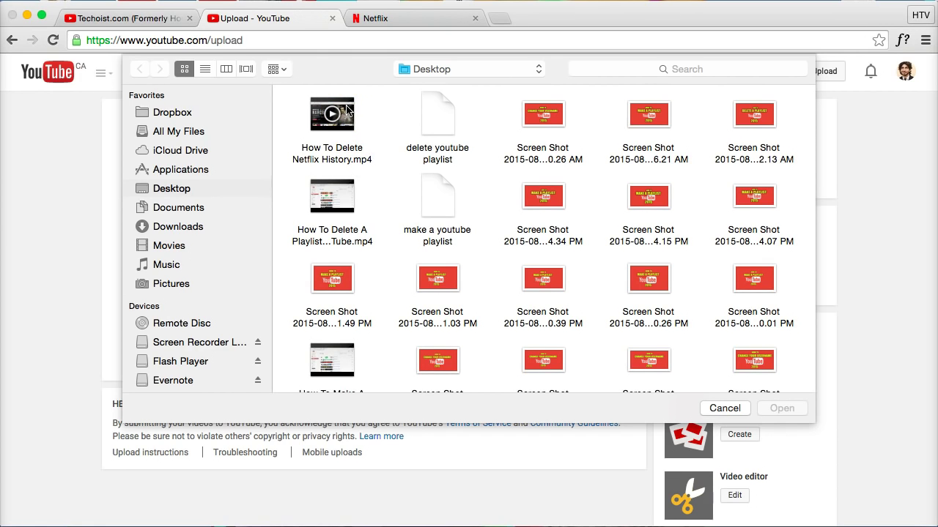
pyautogui.doubleClick(346, 111)
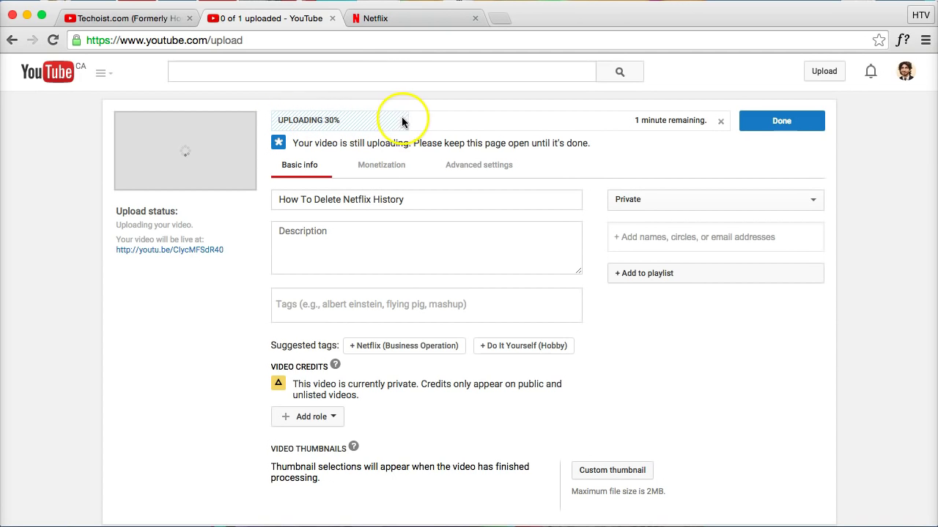
# - Copy the video title "How To Delete Netflix History" into the description
pyautogui.scroll(-1, 380, 120)
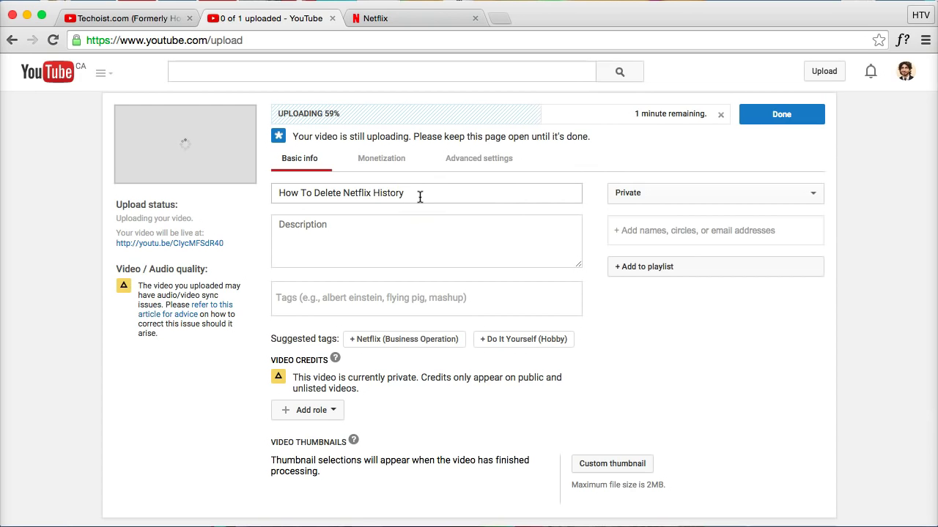
pyautogui.click(281, 196)
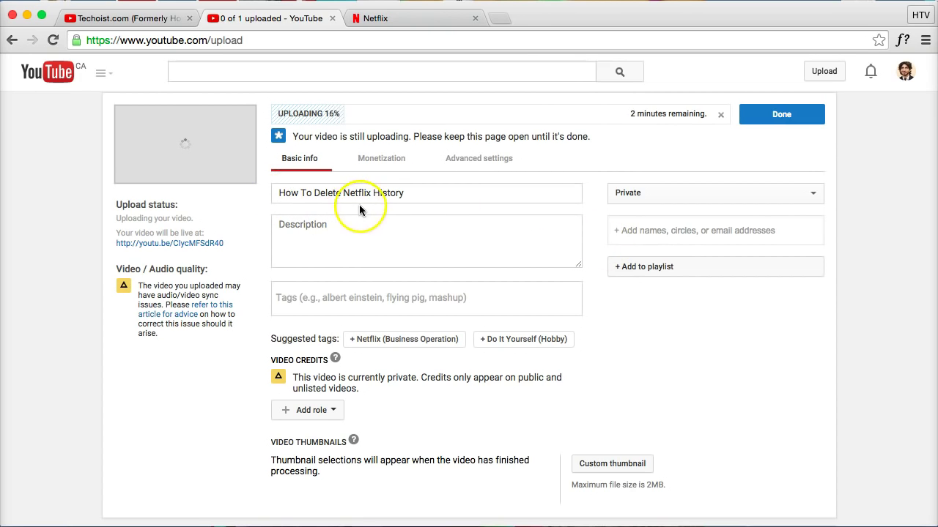
pyautogui.click(412, 191)
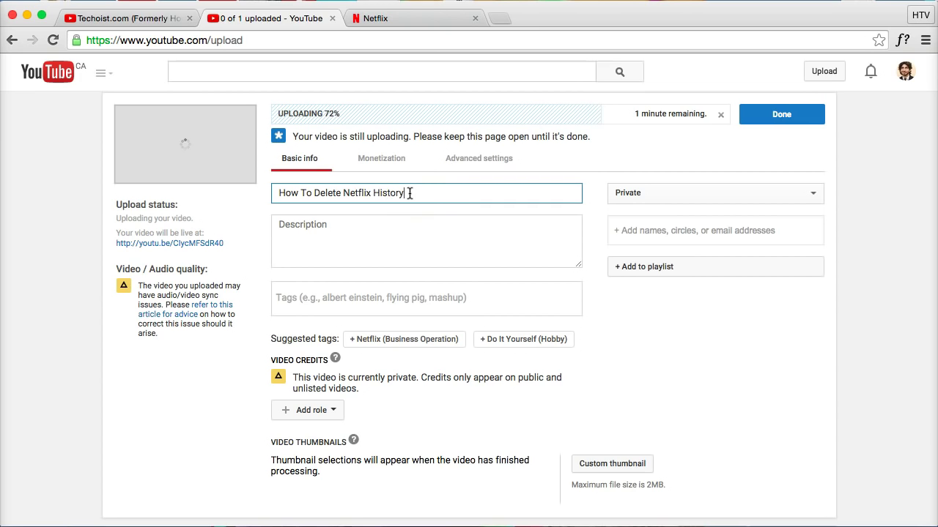
pyautogui.moveTo(410, 194); pyautogui.dragTo(463, 247)
pyautogui.press('super+c')
pyautogui.click(400, 243)
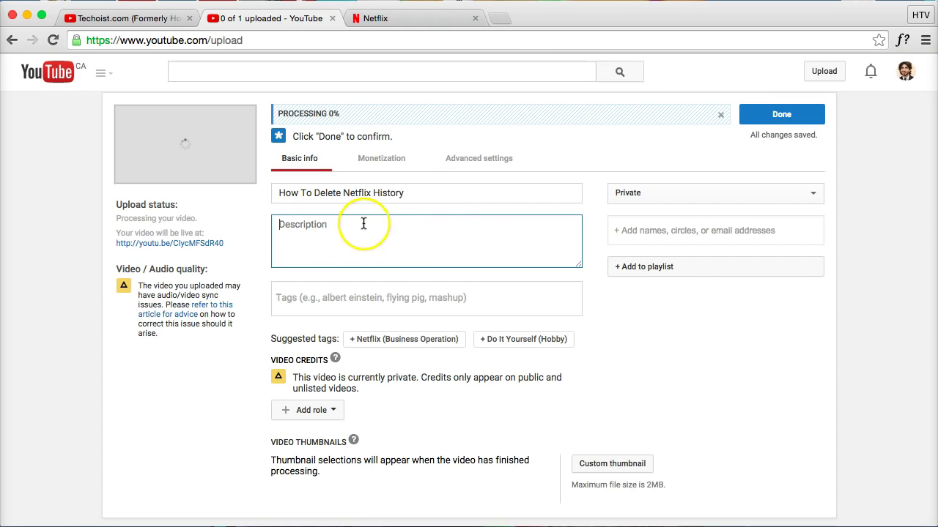
pyautogui.press('super+v')
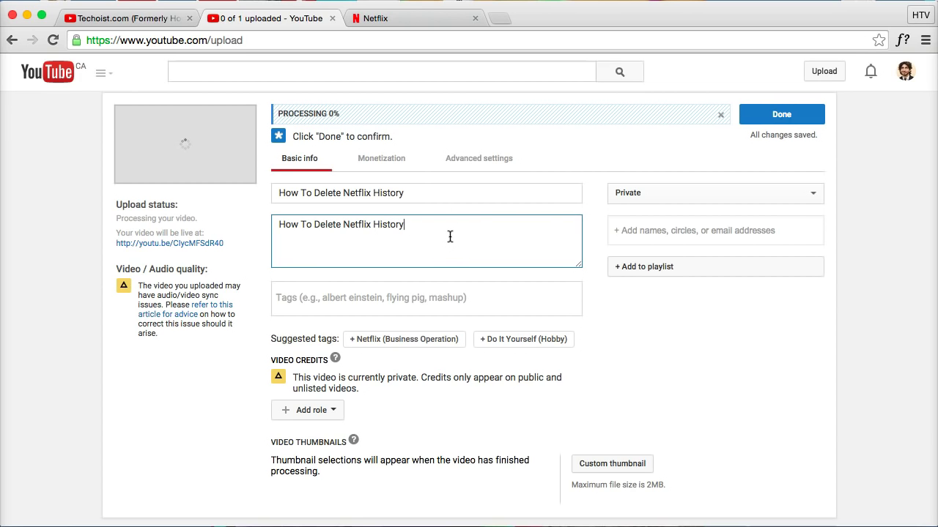
pyautogui.write('=')
pyautogui.click(353, 258)
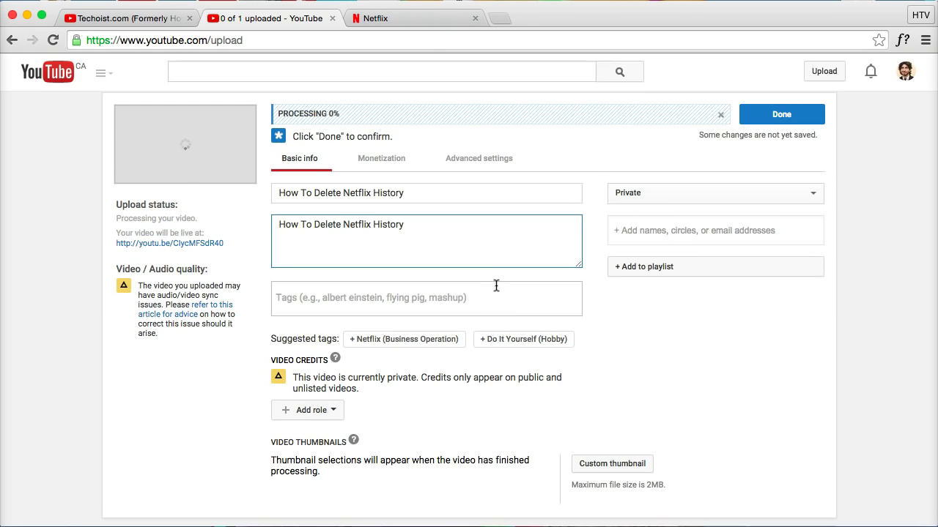
# - Add the copied title "How To Delete Netflix History" as a tag for the video
pyautogui.click(429, 311)
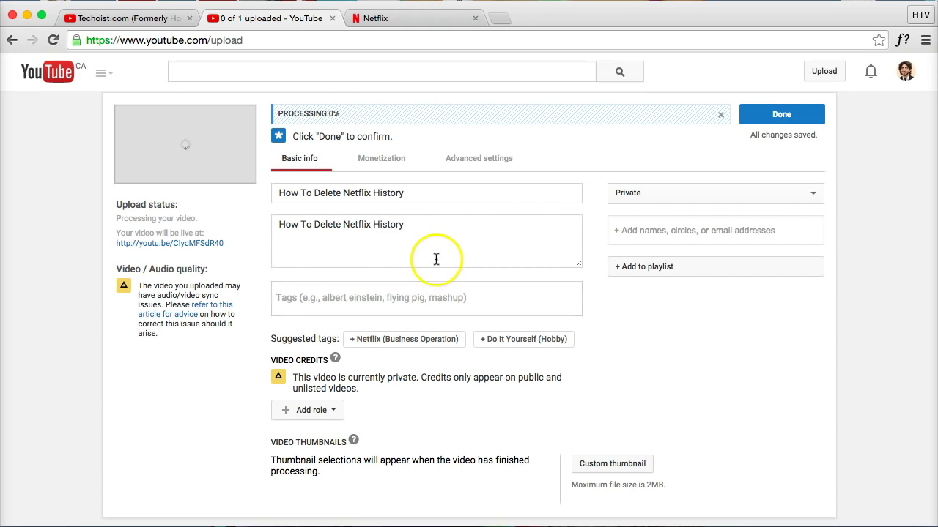
pyautogui.press('super+v')
pyautogui.press('Return')
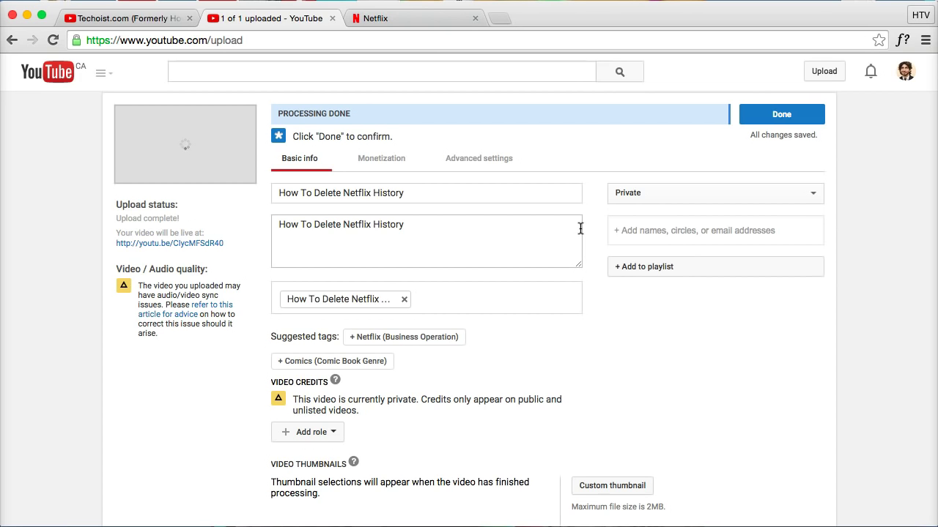
pyautogui.click(503, 302)
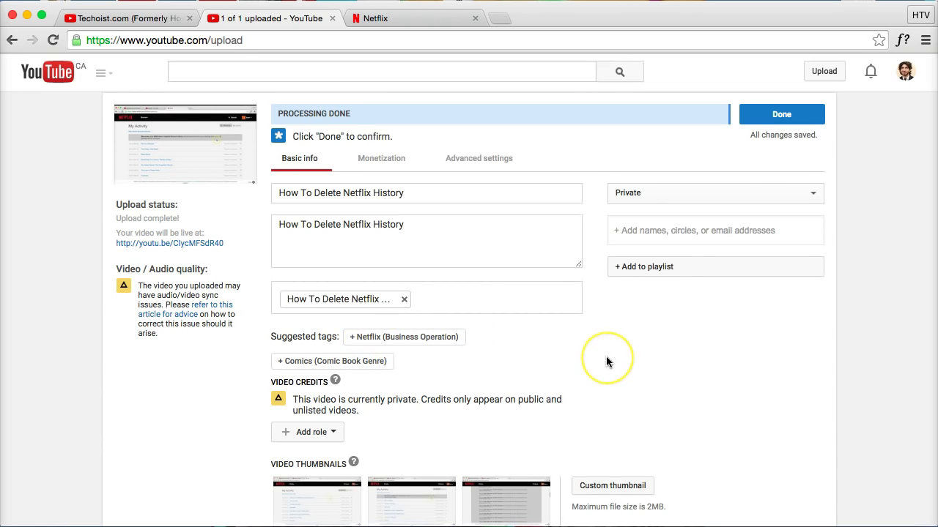
# - Examine the video's credits and thumbnail choices and its available privacy options, leaving the privacy selection as it is
pyautogui.scroll(-1, 606, 361)
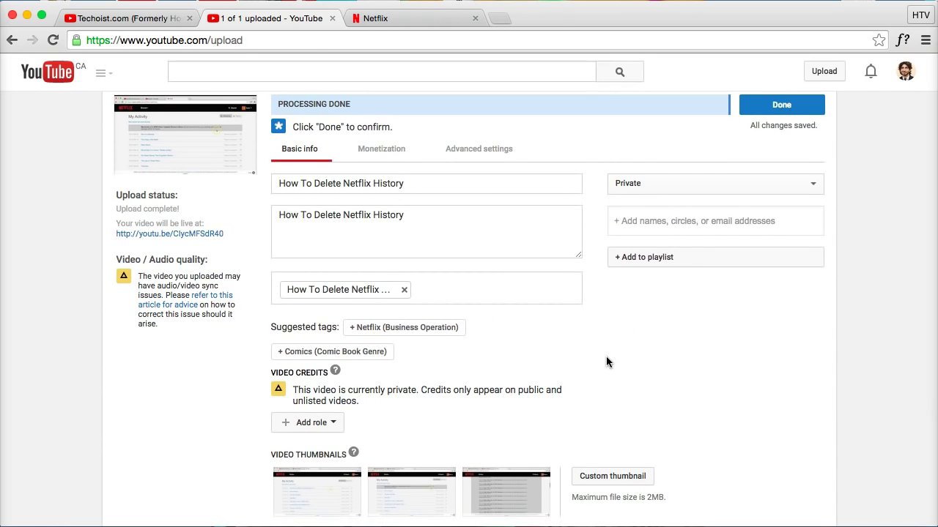
pyautogui.scroll(-1, 605, 361)
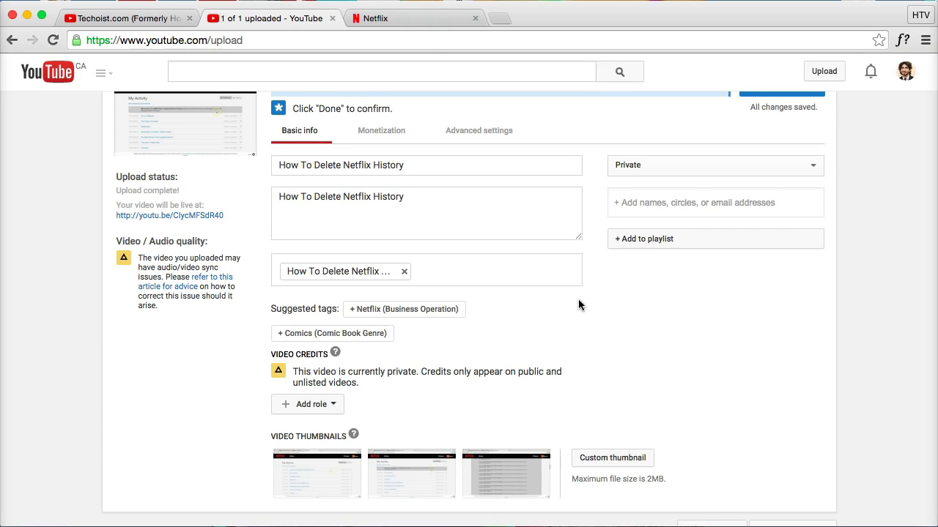
pyautogui.scroll(-2, 578, 300)
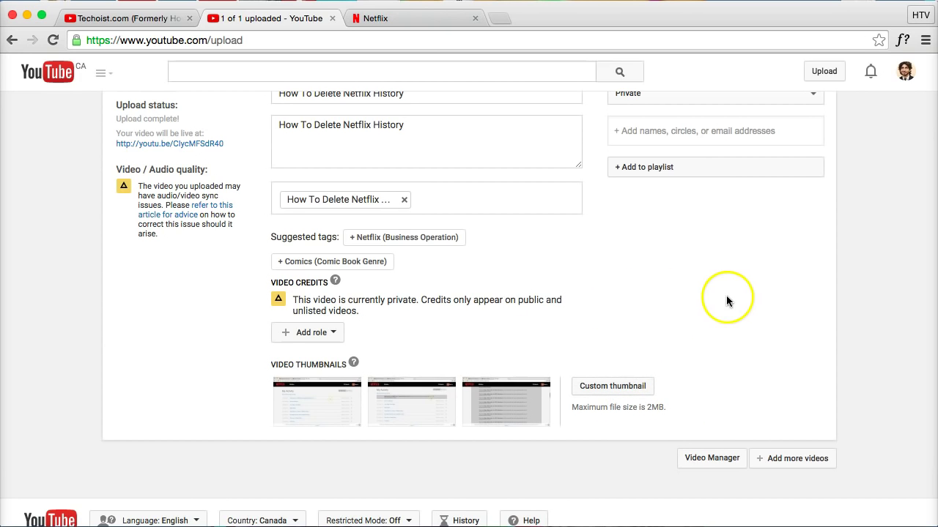
pyautogui.scroll(3, 726, 301)
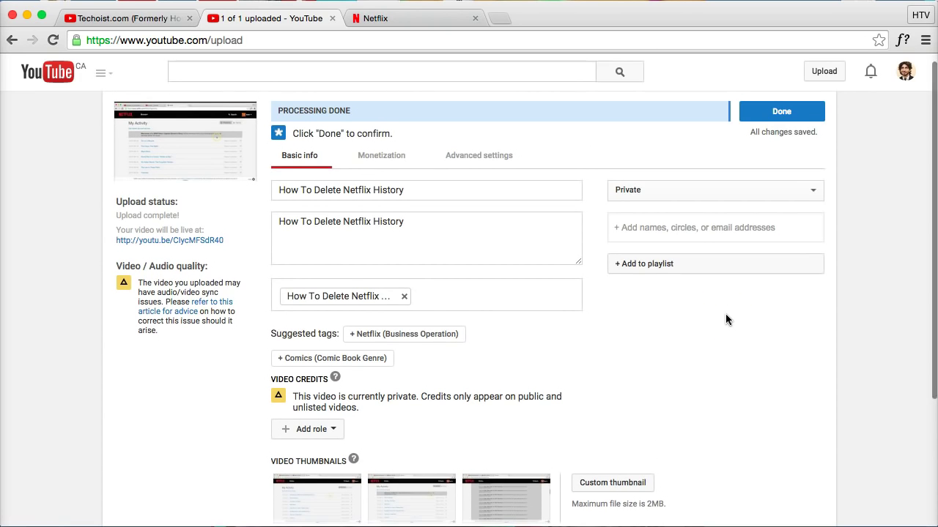
pyautogui.scroll(1, 725, 320)
pyautogui.click(773, 203)
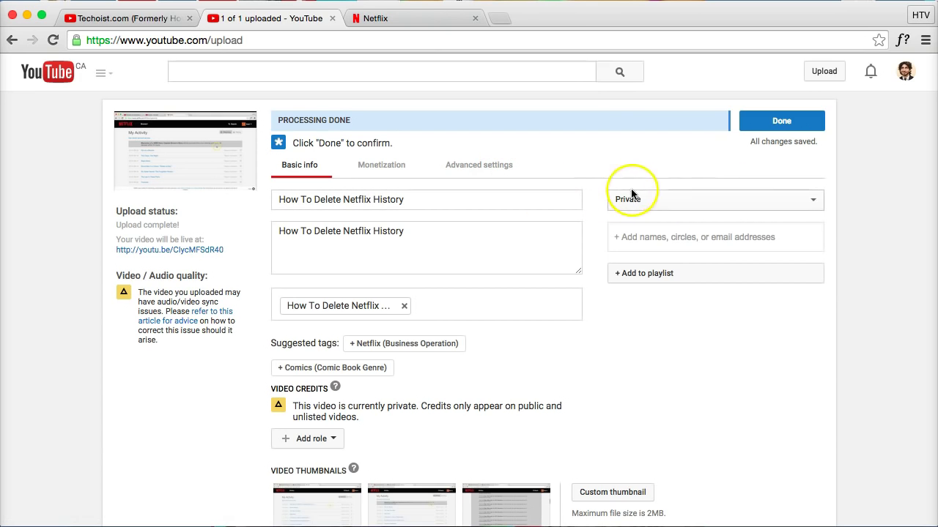
pyautogui.click(797, 198)
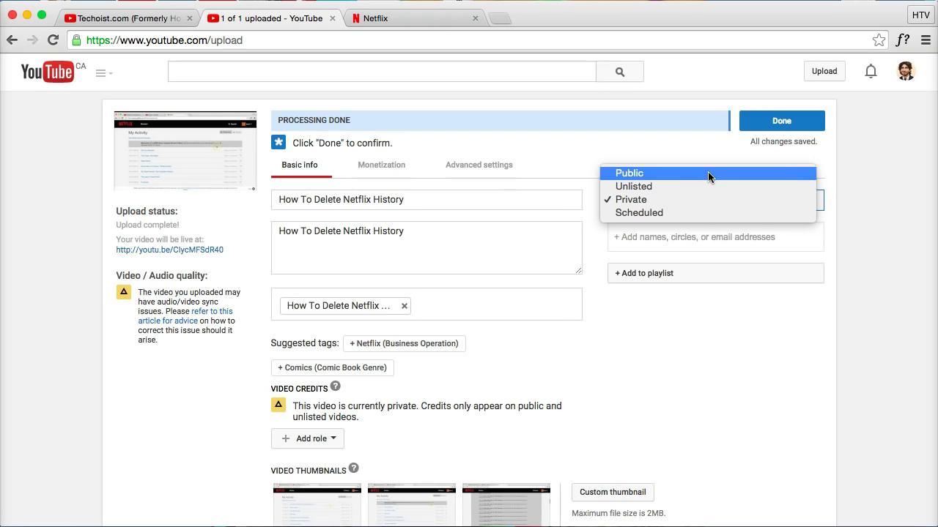
pyautogui.click(460, 246)
pyautogui.click(397, 244)
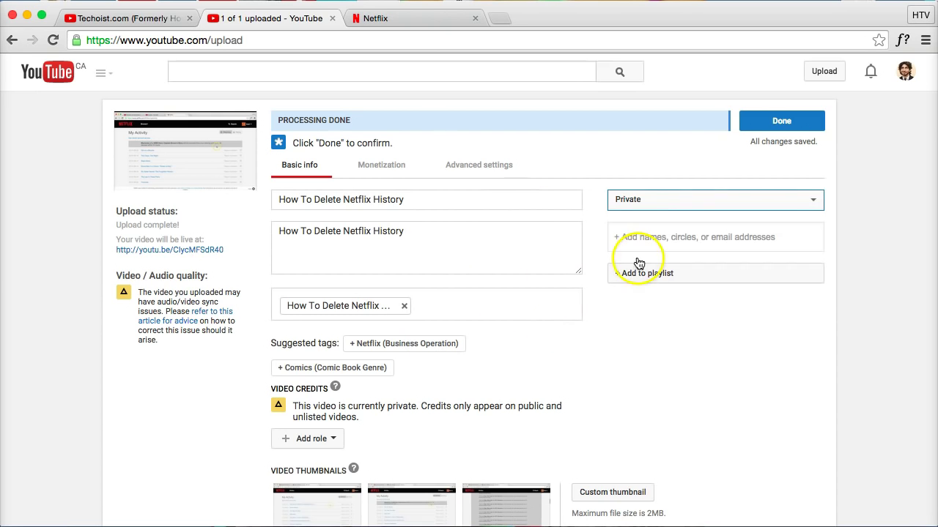
pyautogui.click(689, 198)
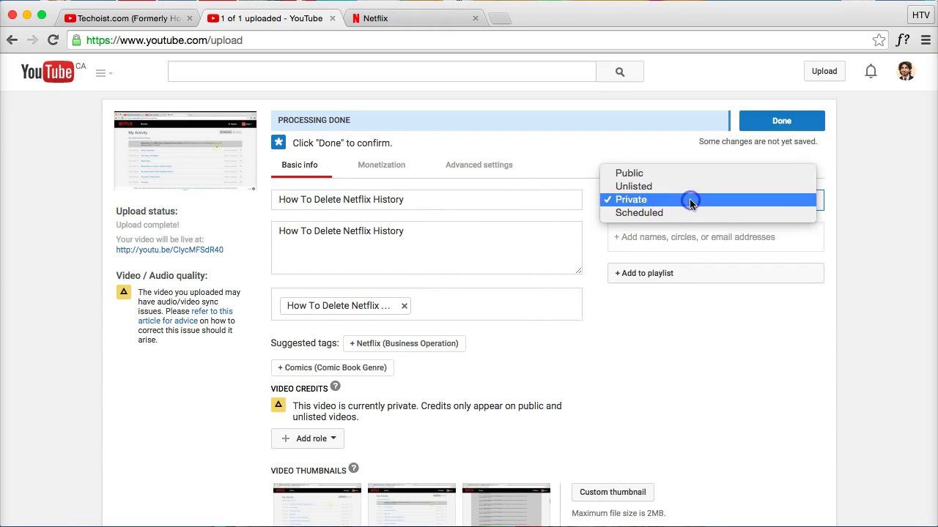
pyautogui.click(884, 206)
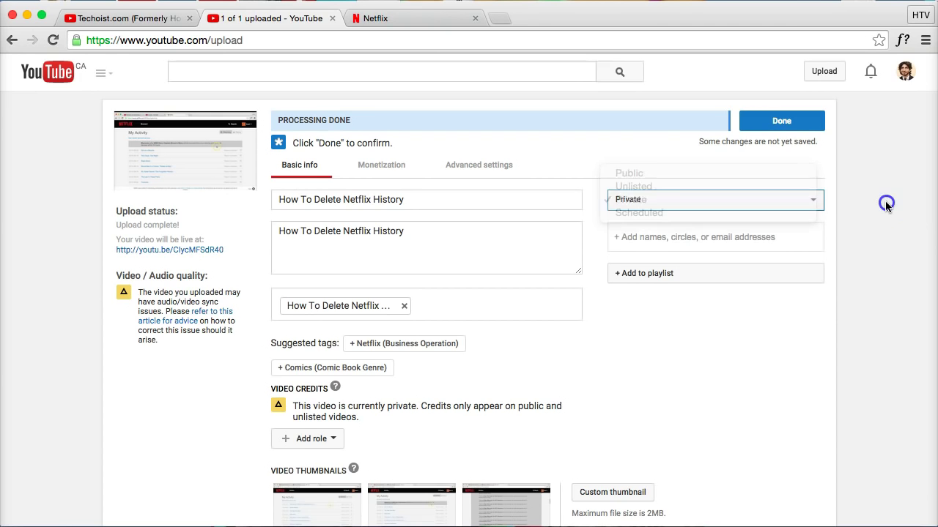
pyautogui.scroll(-5, 885, 205)
pyautogui.scroll(3, 769, 260)
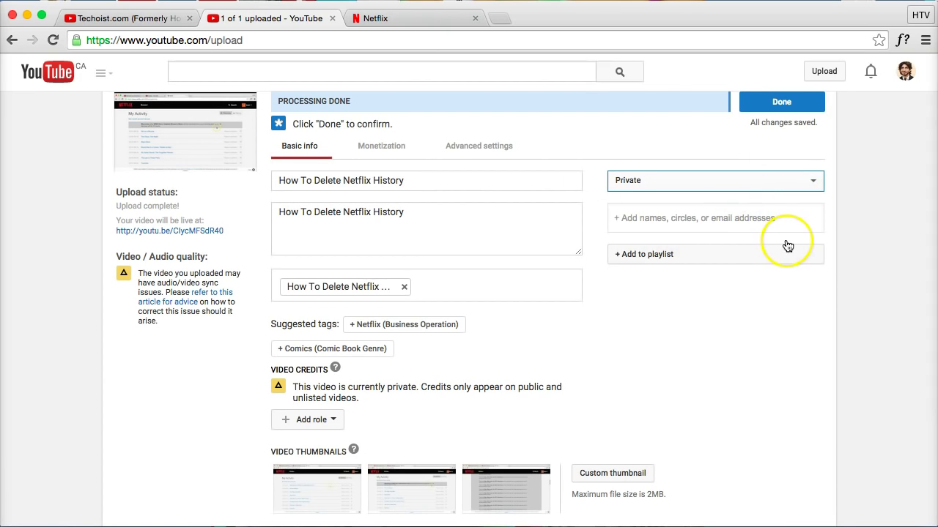
pyautogui.click(791, 180)
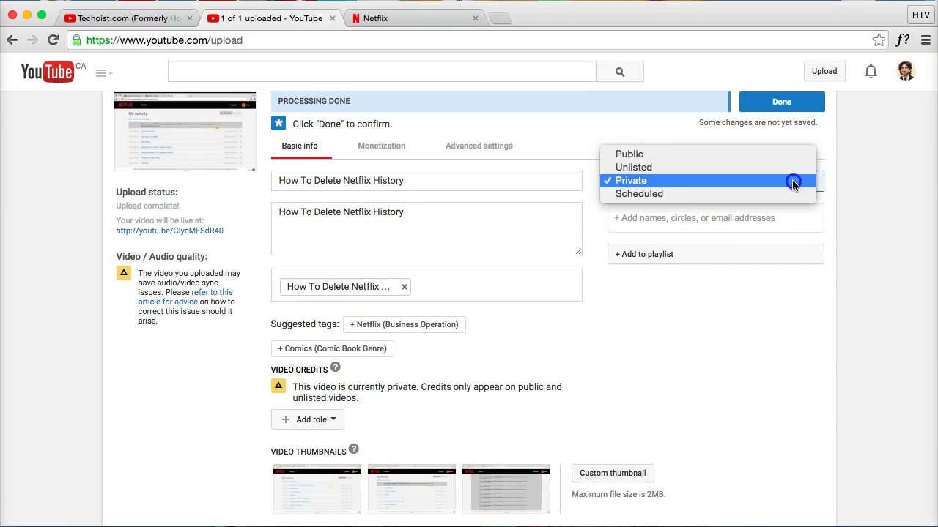
pyautogui.click(870, 209)
# - Add the video to the "Netflix Tips, Tricks & Tutorial Videos" playlist
pyautogui.click(709, 256)
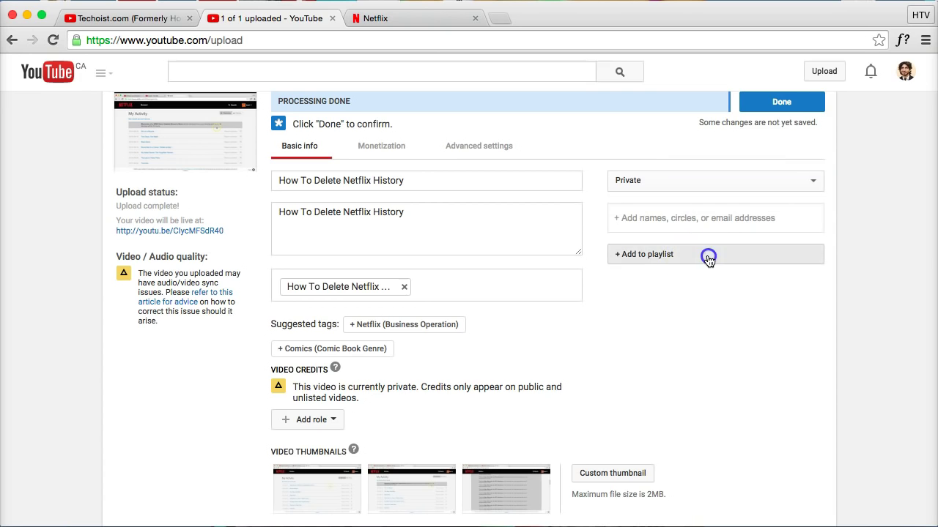
pyautogui.scroll(-2, 691, 392)
pyautogui.scroll(-3, 691, 397)
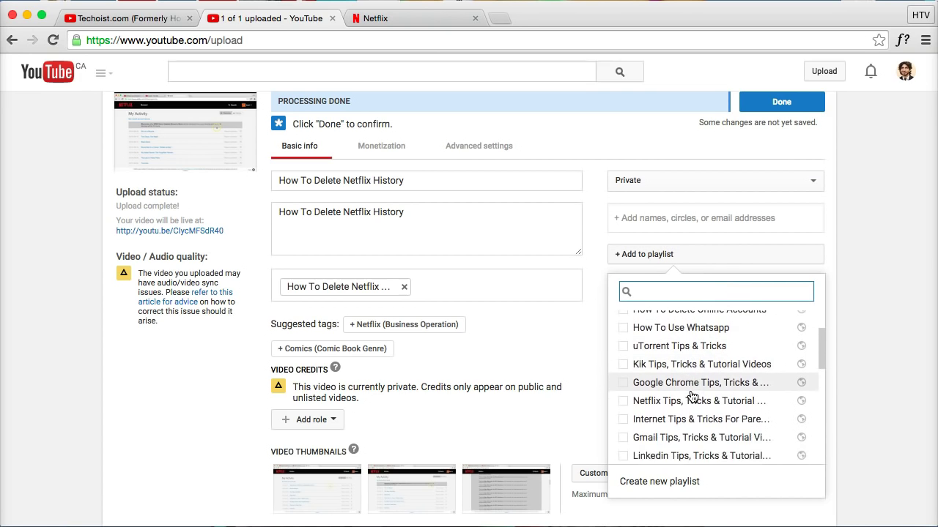
pyautogui.click(668, 394)
pyautogui.click(668, 394)
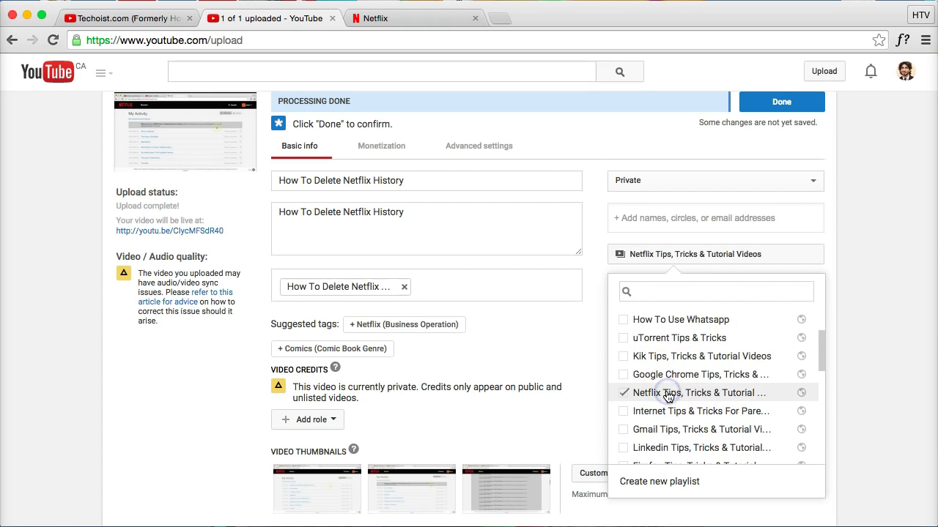
pyautogui.click(892, 332)
pyautogui.scroll(1, 774, 356)
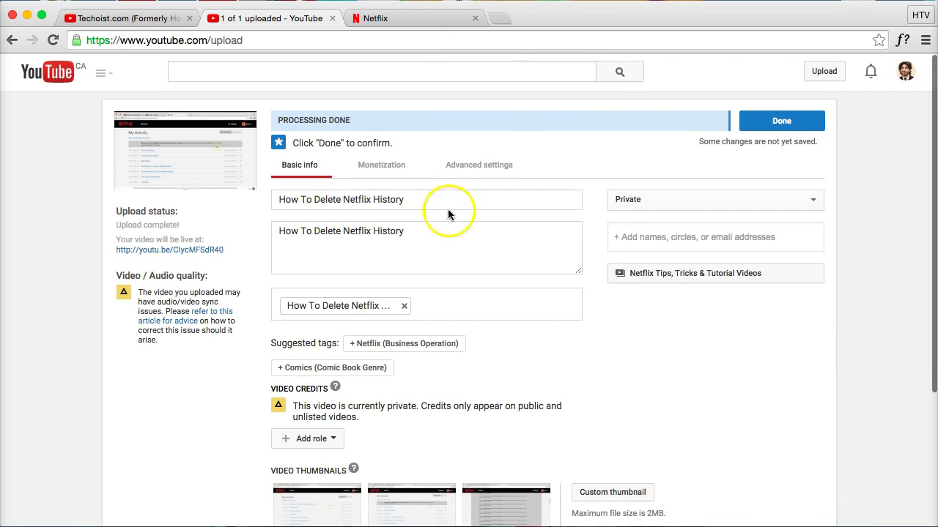
# - Review the monetization section and the advanced settings, including the list of video categories, keeping Science & Technology
pyautogui.click(399, 164)
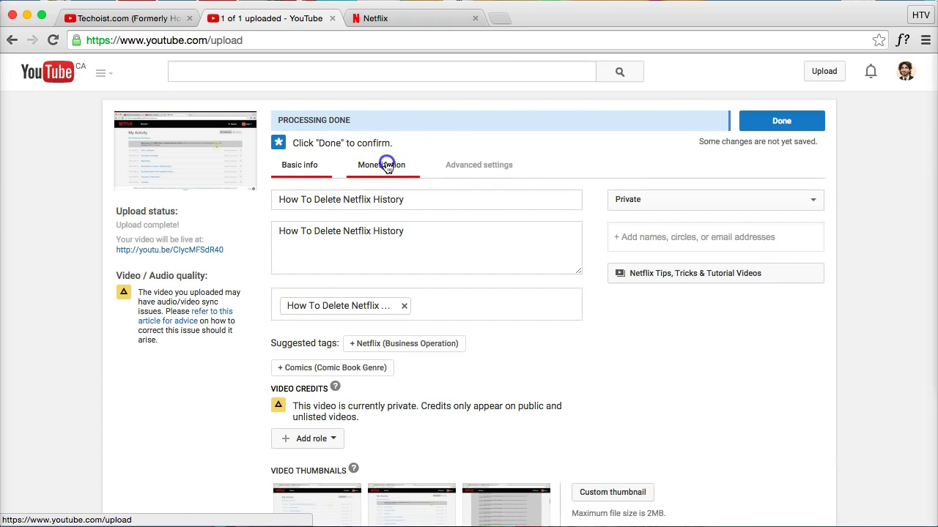
pyautogui.click(457, 162)
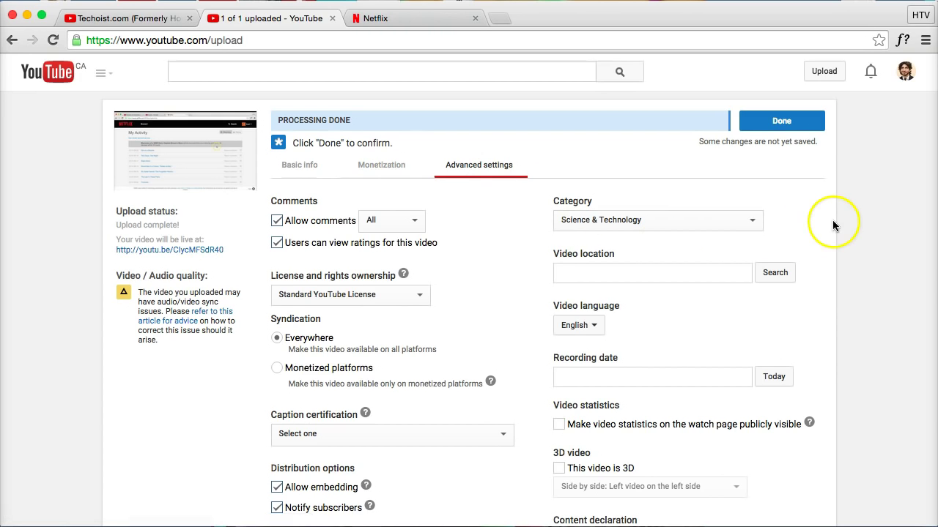
pyautogui.click(737, 220)
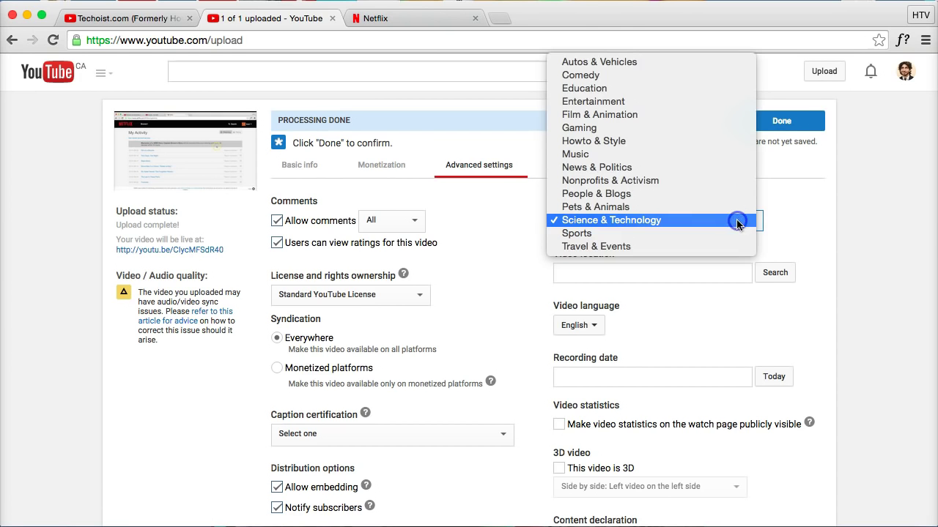
pyautogui.click(741, 220)
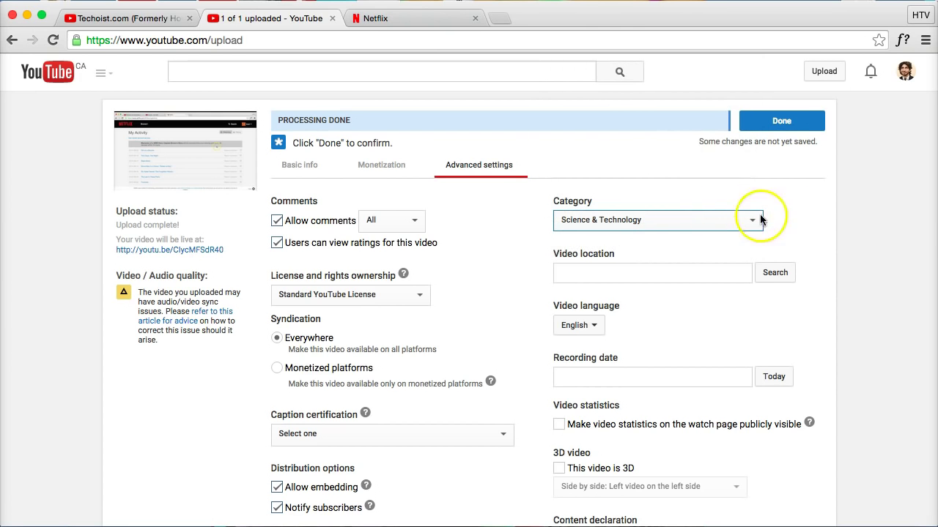
pyautogui.scroll(-3, 842, 220)
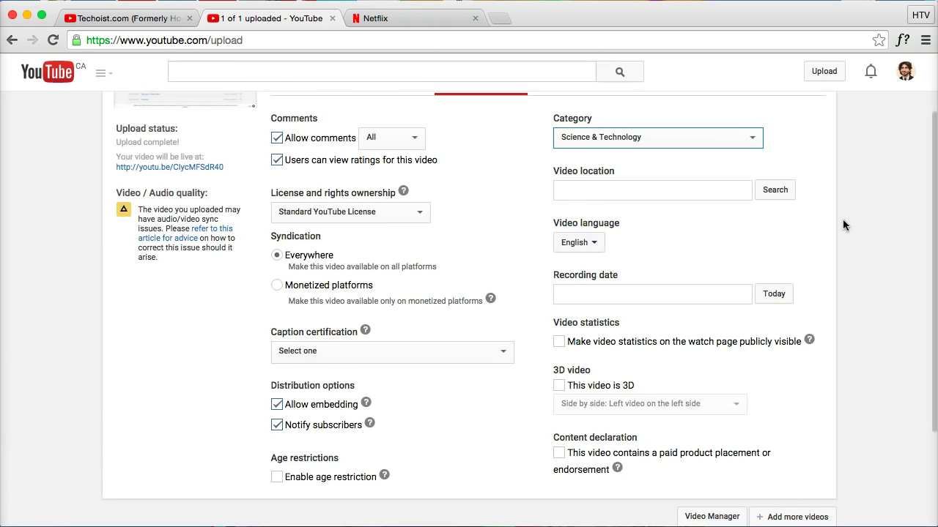
# - Review the advanced settings for category, video location, language, recording date, statistics, 3D video and content declaration
pyautogui.scroll(1, 842, 225)
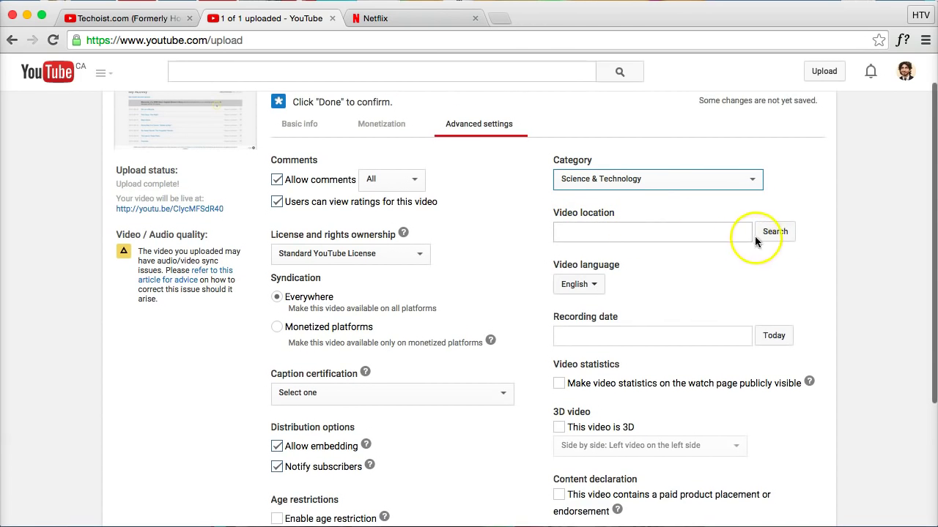
pyautogui.scroll(-1, 622, 223)
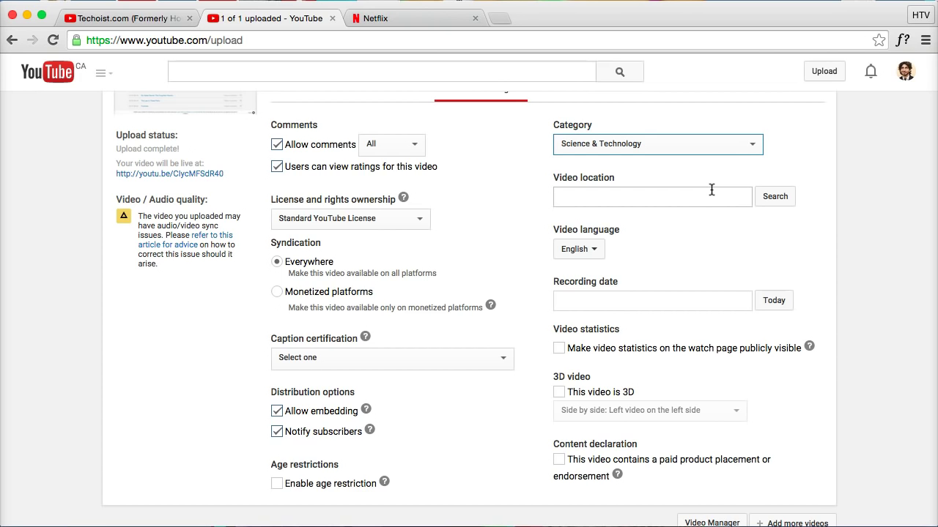
pyautogui.scroll(-2, 688, 203)
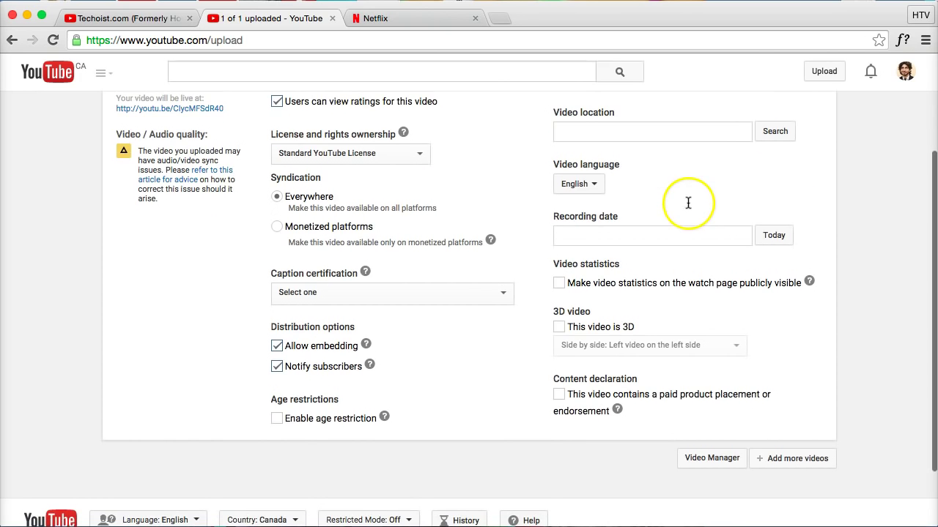
pyautogui.click(594, 184)
pyautogui.click(594, 184)
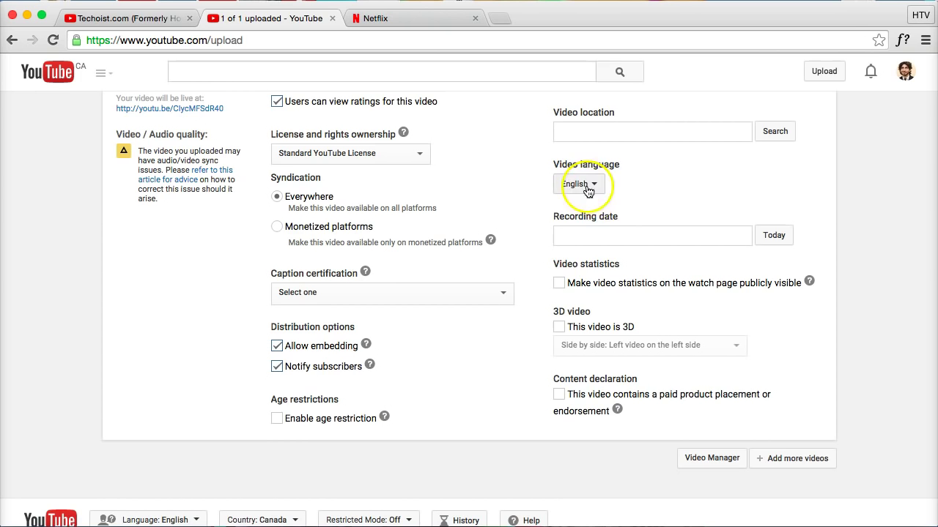
pyautogui.scroll(-2, 780, 251)
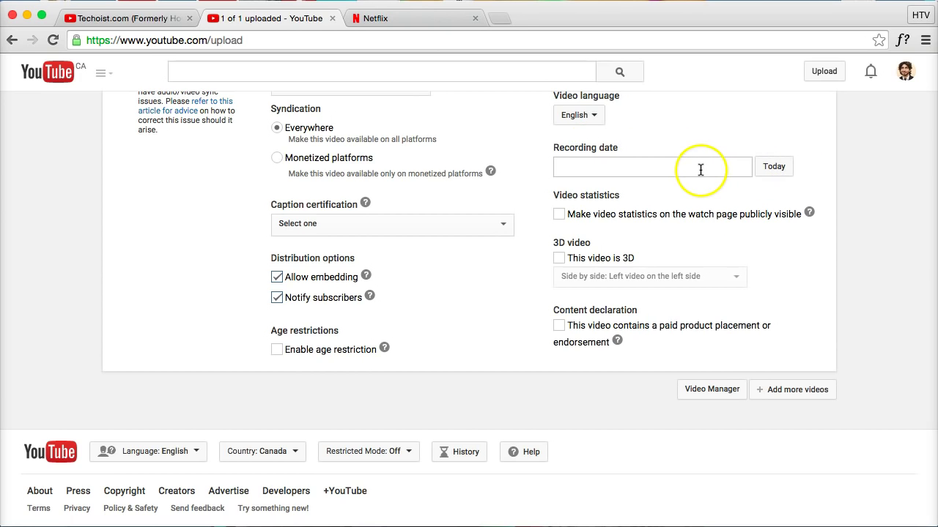
pyautogui.scroll(4, 652, 151)
pyautogui.scroll(2, 649, 176)
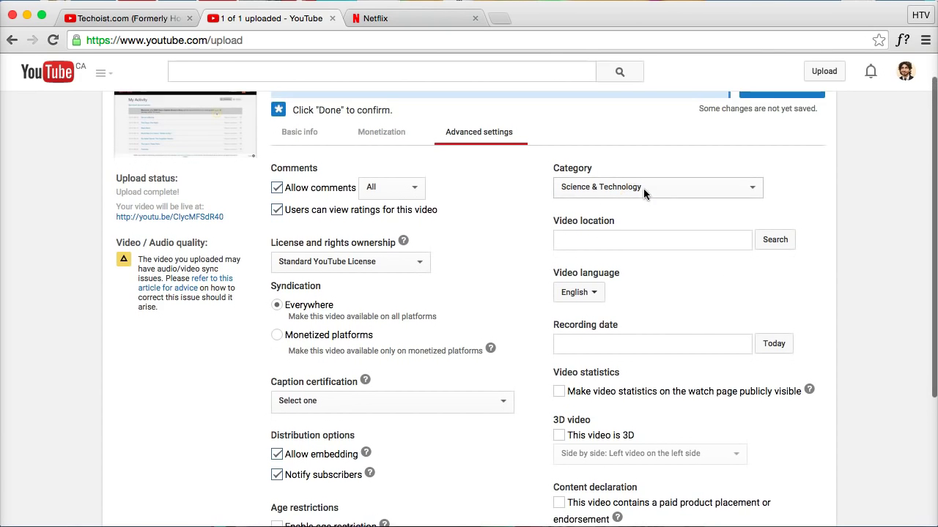
pyautogui.scroll(1, 540, 208)
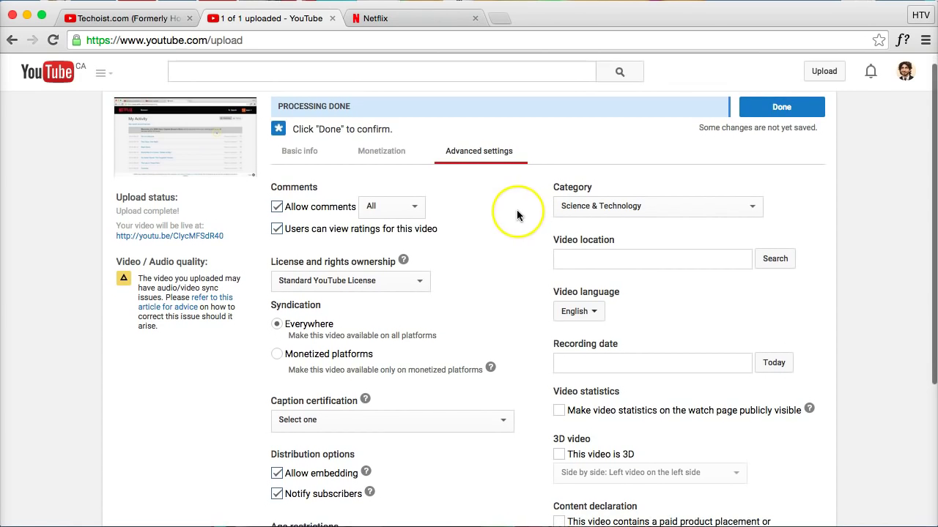
pyautogui.scroll(-4, 516, 215)
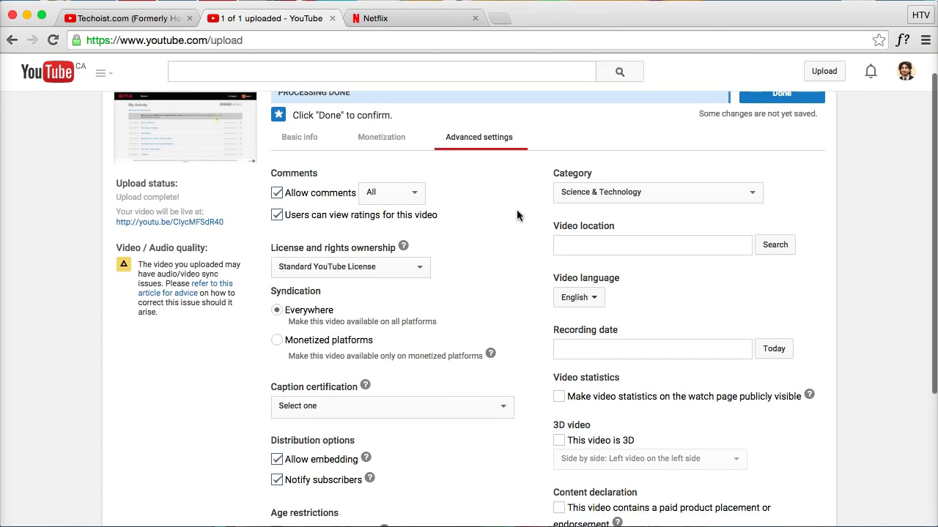
# - Examine the comment settings and the available license and rights ownership options, keeping Standard YouTube License
pyautogui.click(442, 169)
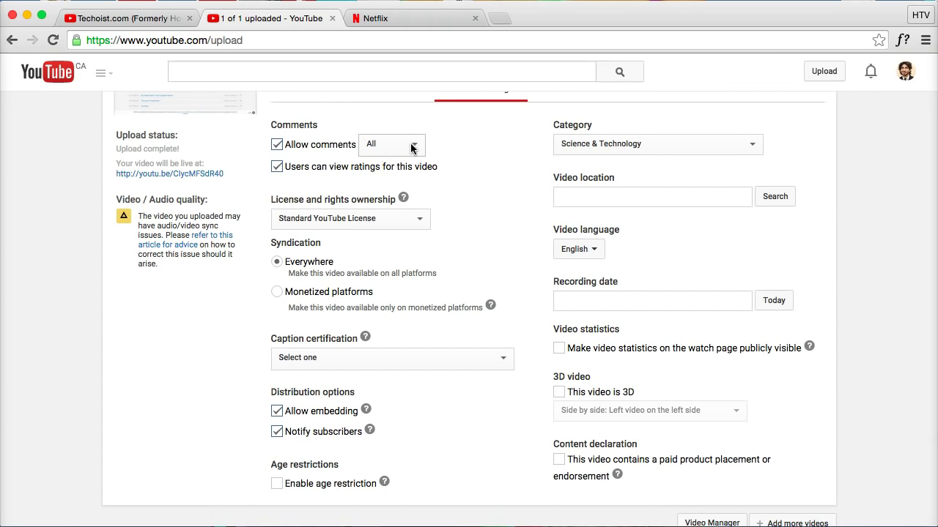
pyautogui.scroll(-5, 411, 148)
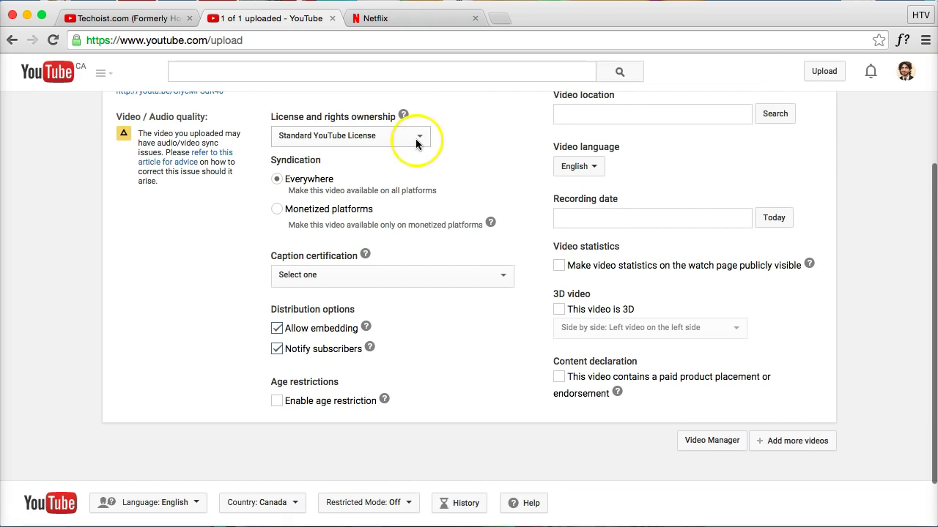
pyautogui.click(400, 137)
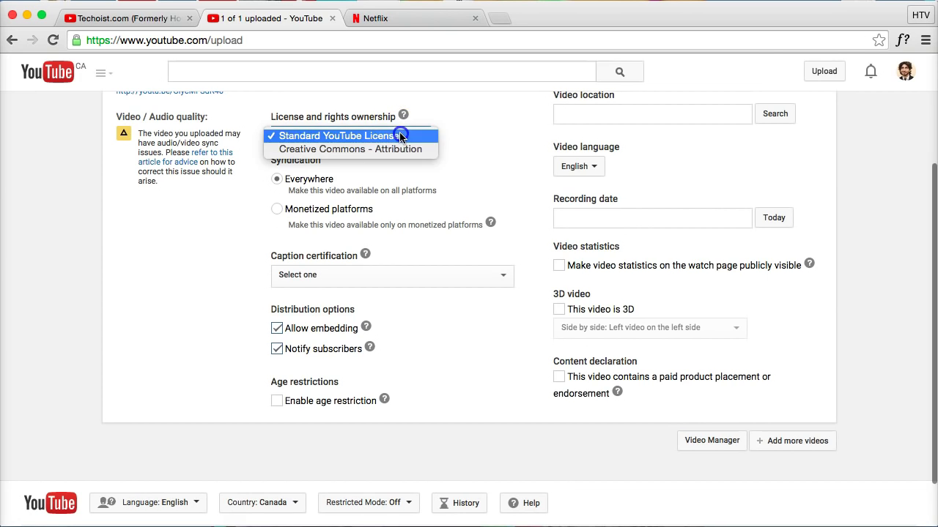
pyautogui.click(487, 145)
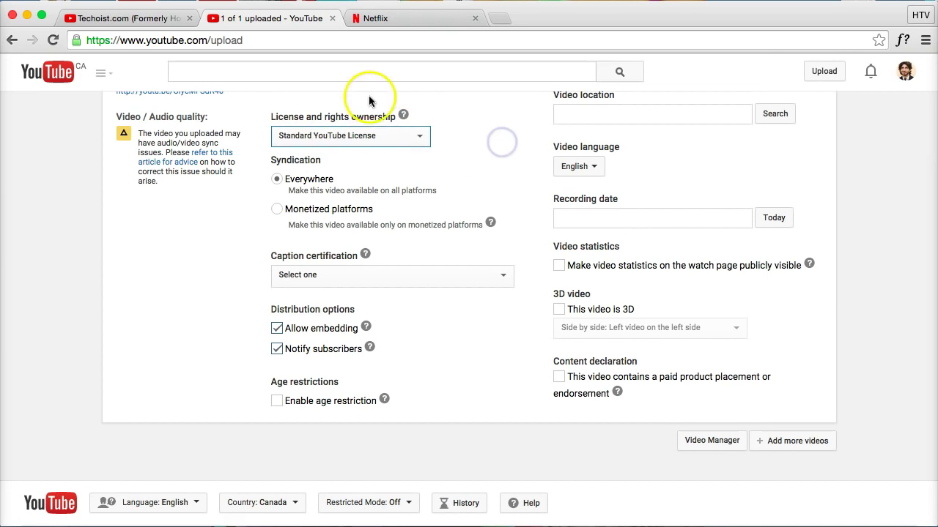
pyautogui.scroll(1, 476, 137)
pyautogui.scroll(1, 455, 142)
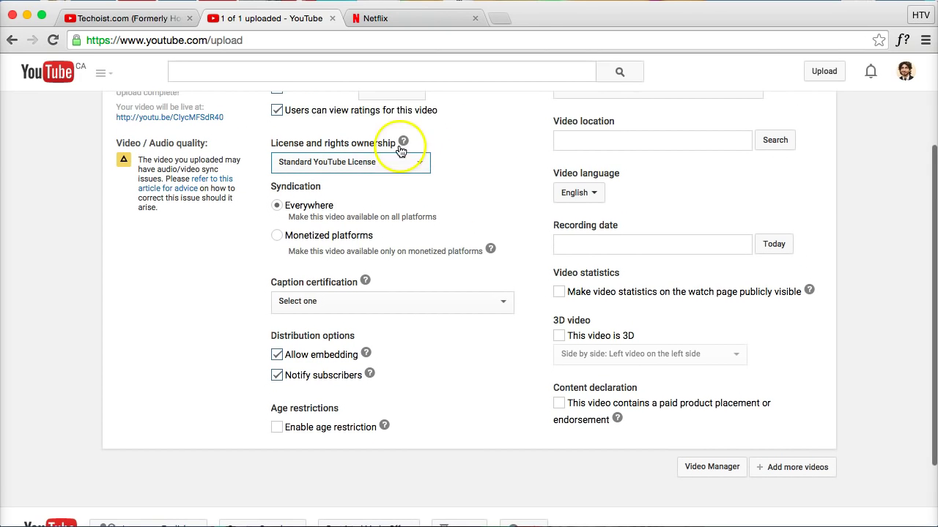
pyautogui.click(466, 162)
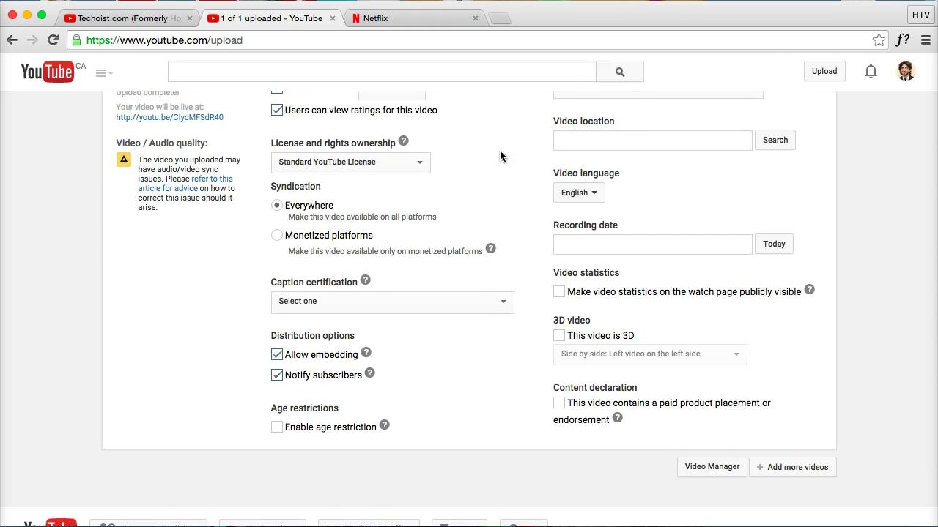
pyautogui.click(420, 147)
pyautogui.scroll(1, 436, 140)
pyautogui.click(443, 145)
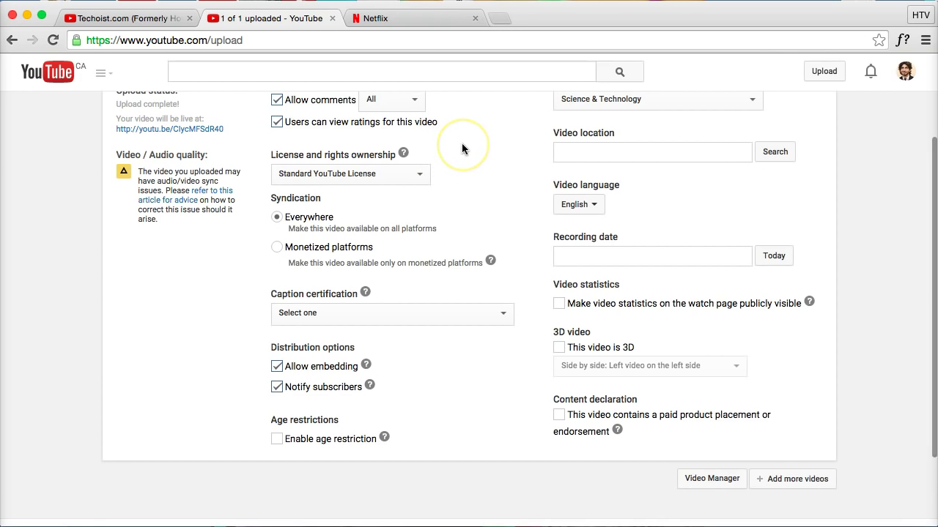
pyautogui.scroll(1, 461, 143)
# - Examine the caption certification options without choosing one
pyautogui.click(390, 328)
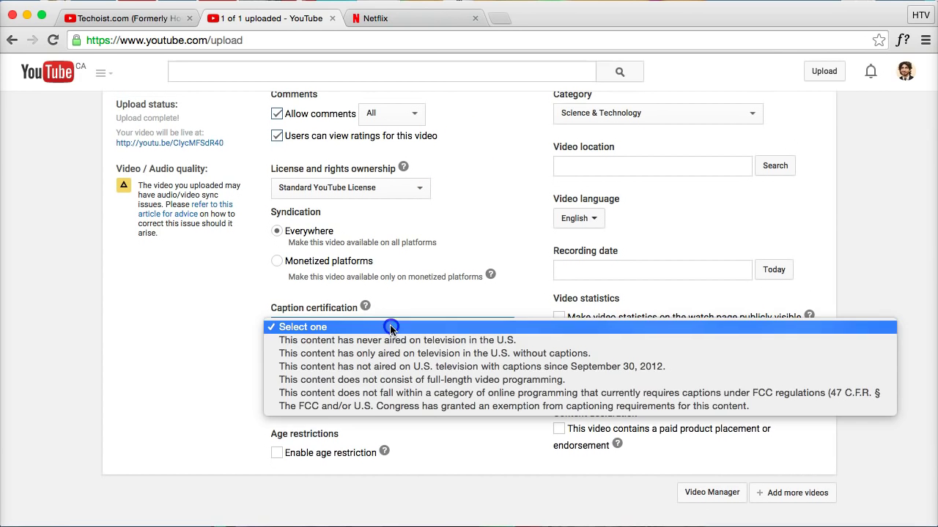
pyautogui.click(463, 333)
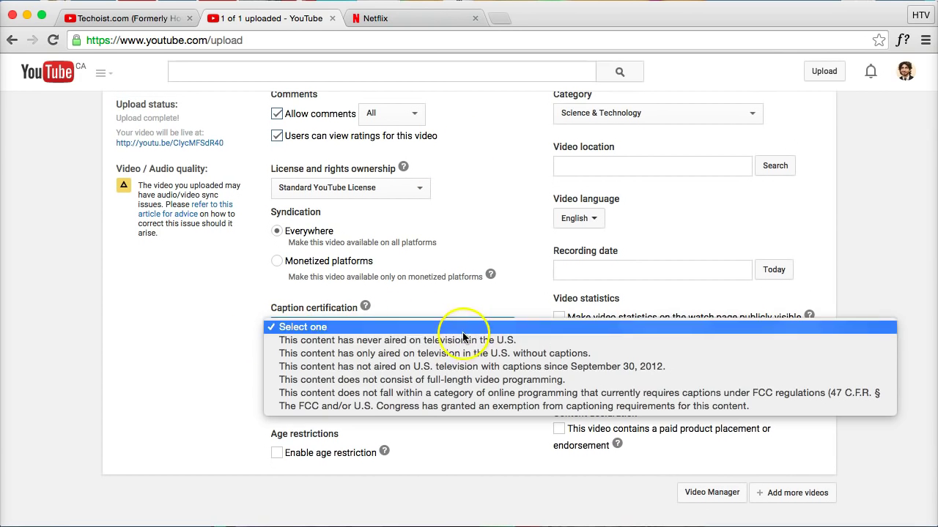
pyautogui.click(204, 307)
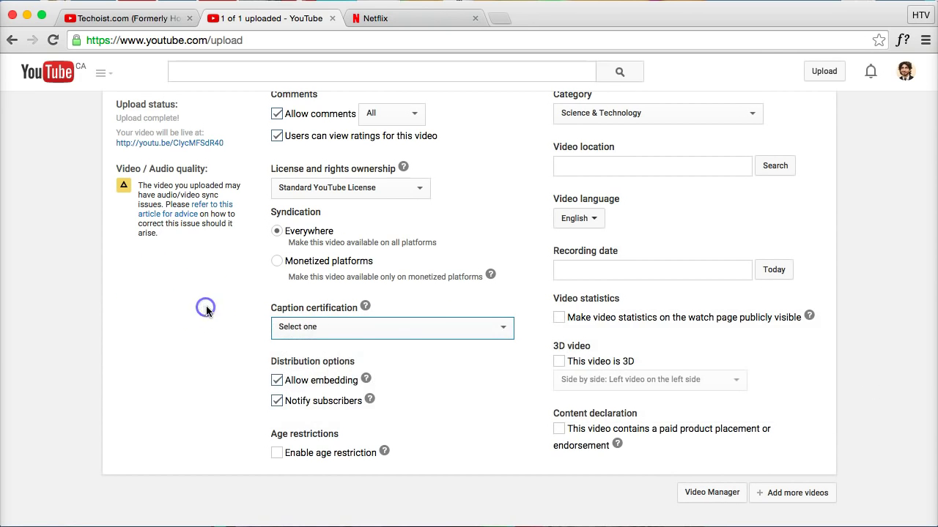
pyautogui.click(401, 339)
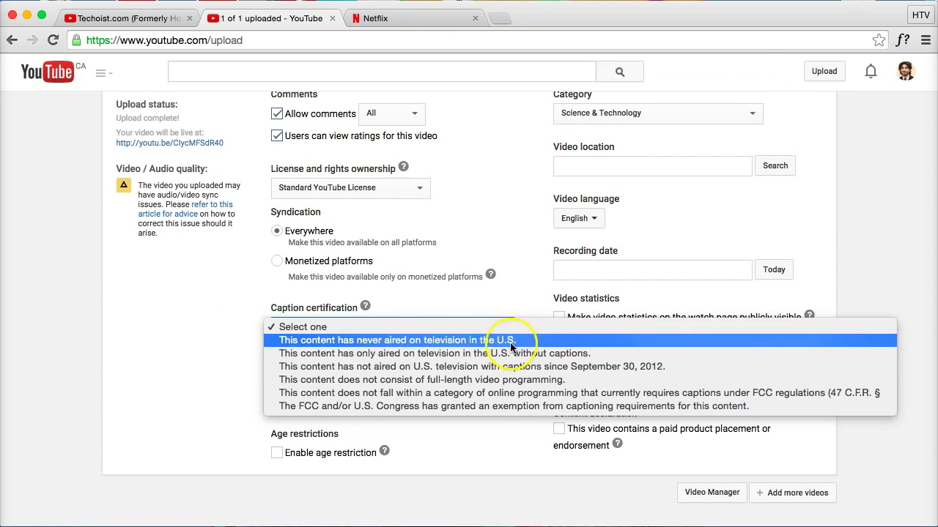
pyautogui.click(206, 315)
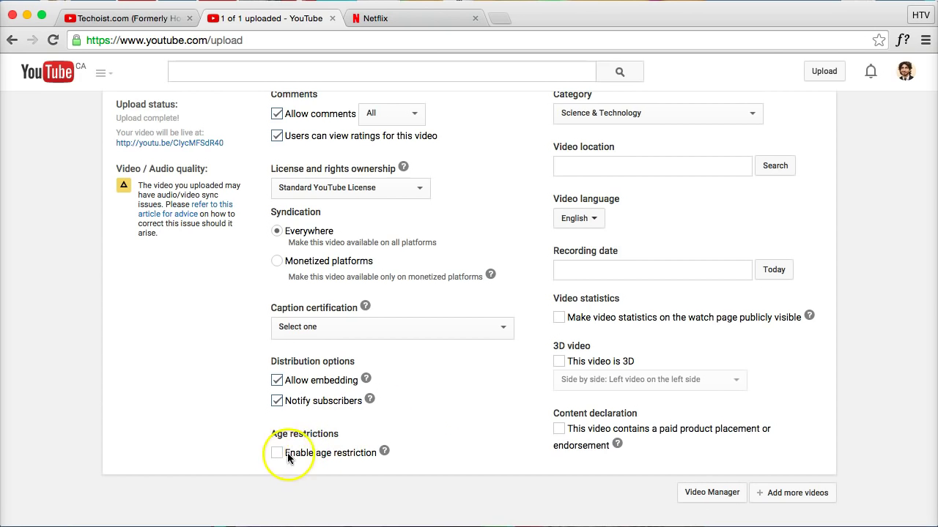
# - Check the remaining advanced settings, return to the basic info and confirm the video's settings as done
pyautogui.scroll(1, 490, 403)
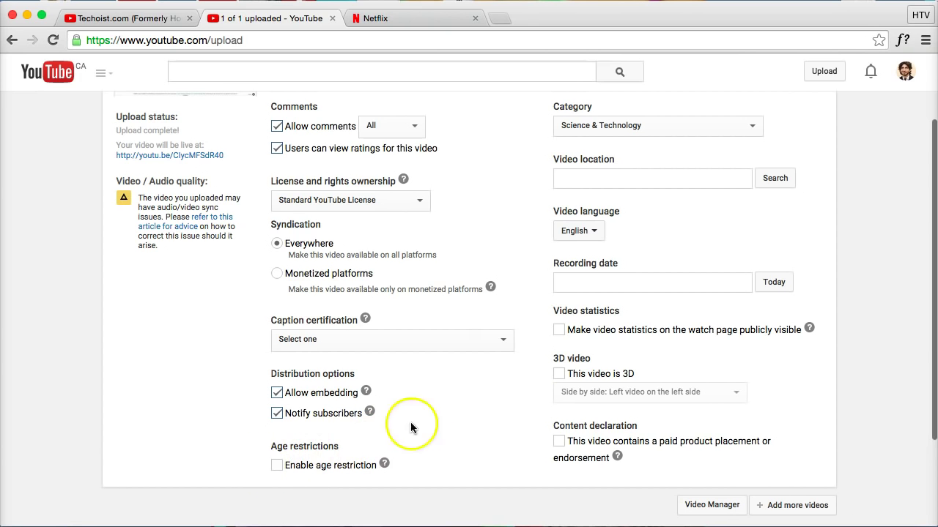
pyautogui.scroll(3, 530, 351)
pyautogui.scroll(-5, 533, 340)
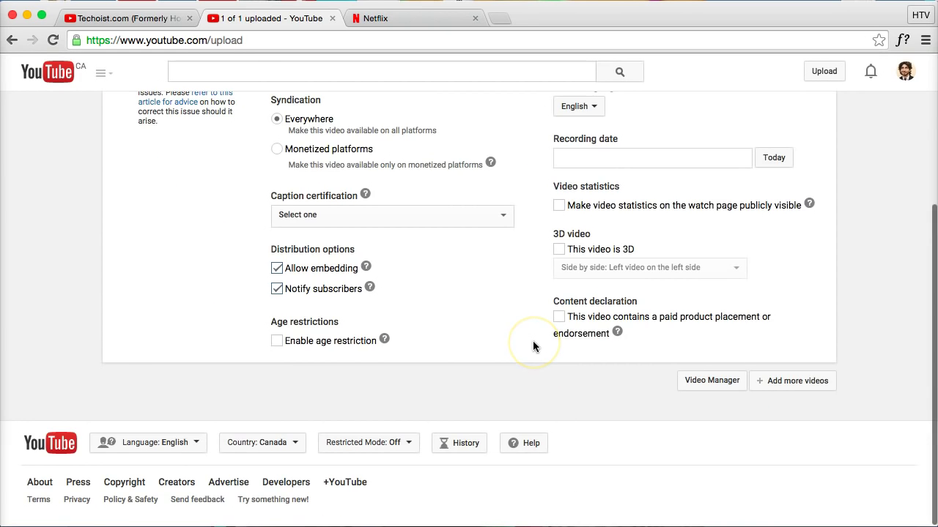
pyautogui.scroll(3, 533, 345)
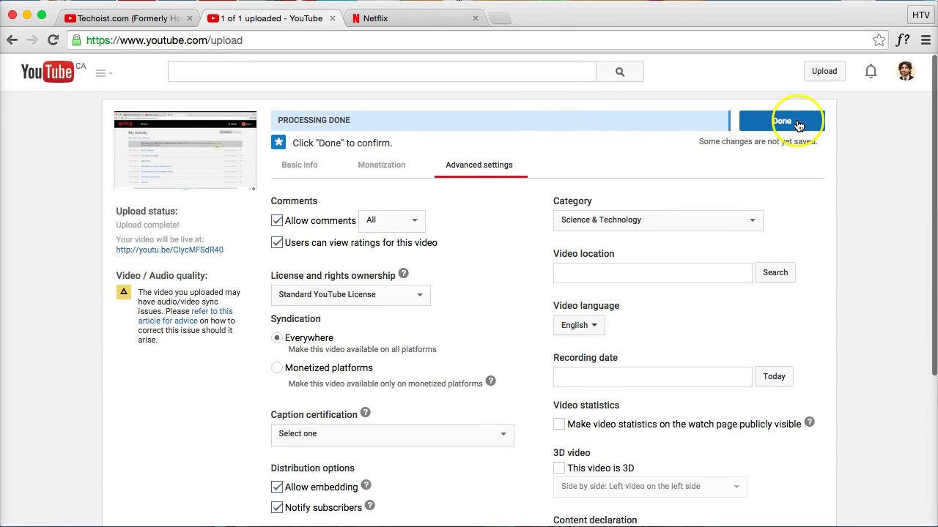
pyautogui.click(298, 168)
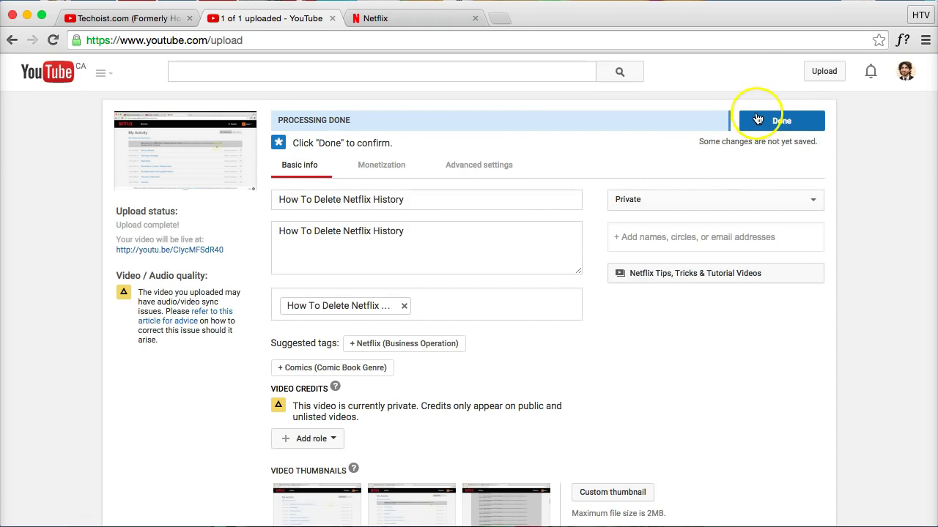
pyautogui.click(782, 120)
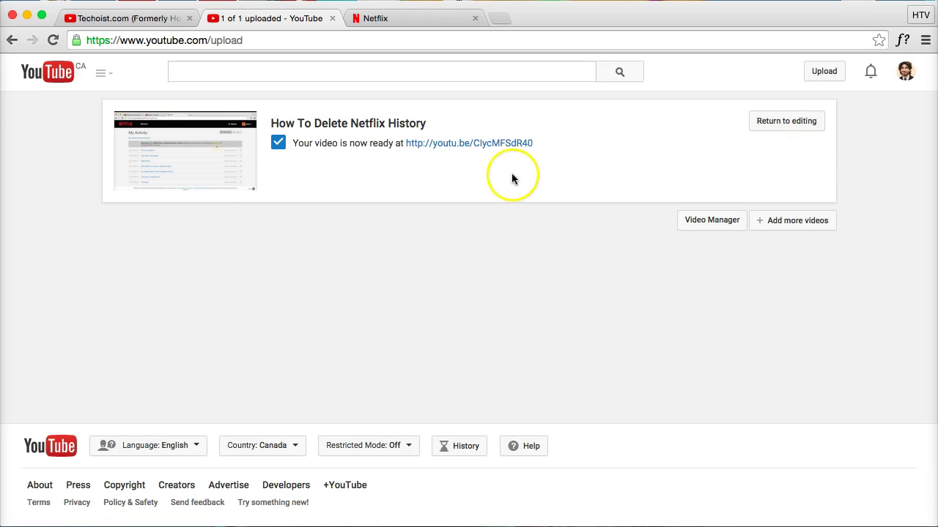
# - Open the uploaded video's link in a new tab, switch to it and pause the playback
pyautogui.rightClick(451, 149)
pyautogui.click(462, 149)
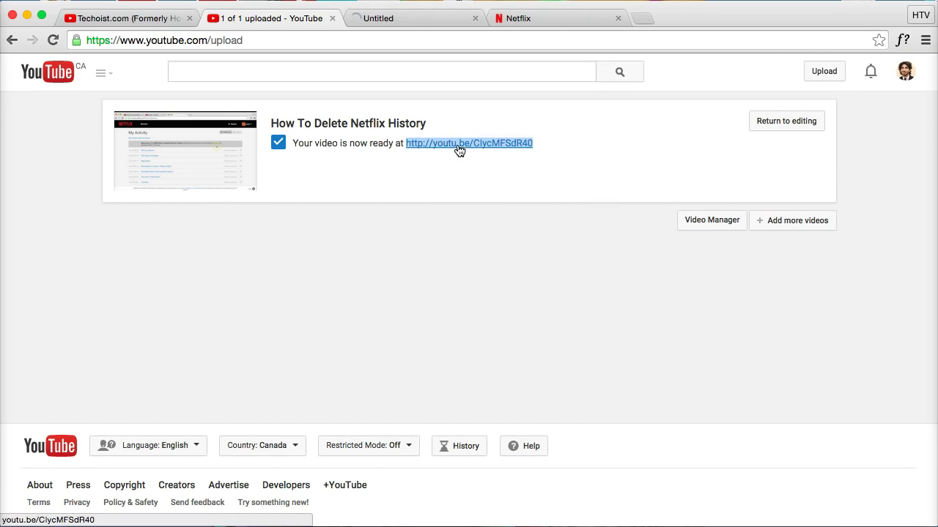
pyautogui.click(382, 18)
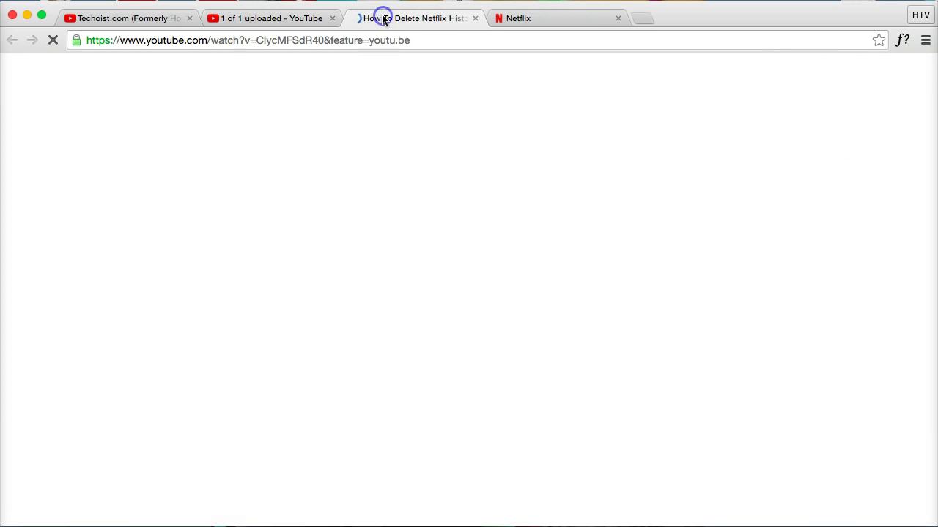
pyautogui.click(104, 350)
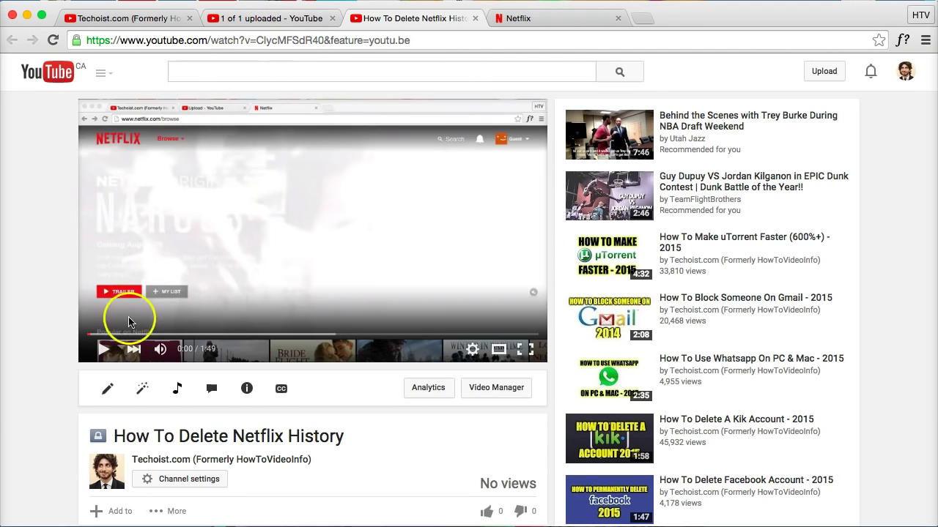
# - Revisit the upload confirmation page, then open the info and settings editor from the video's watch page
pyautogui.click(269, 21)
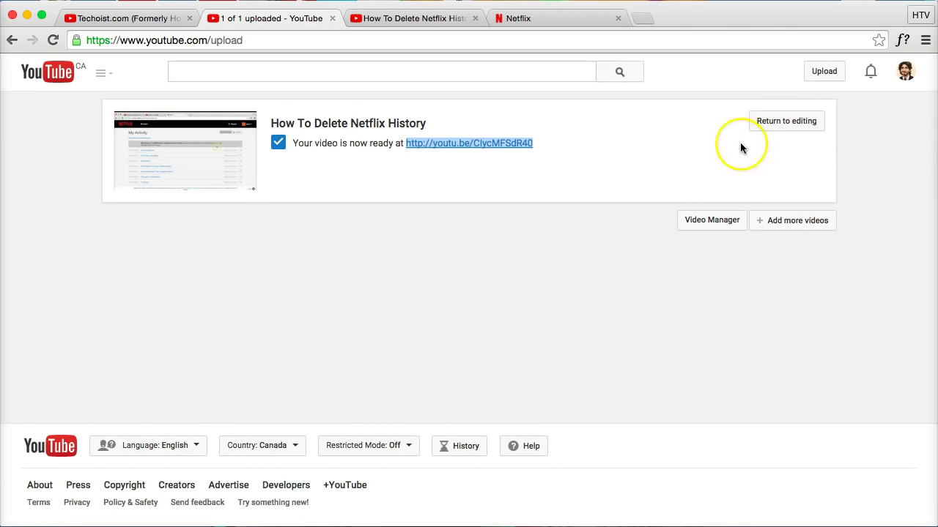
pyautogui.click(515, 125)
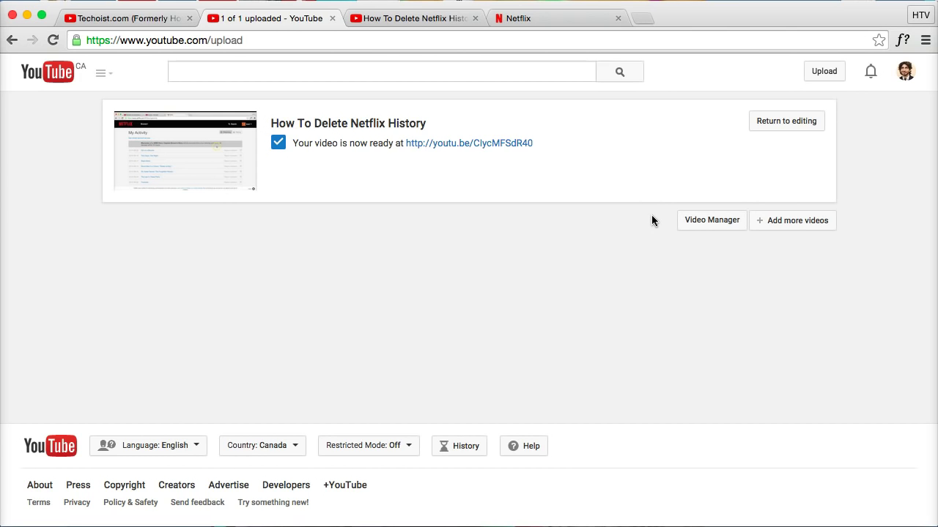
pyautogui.click(366, 17)
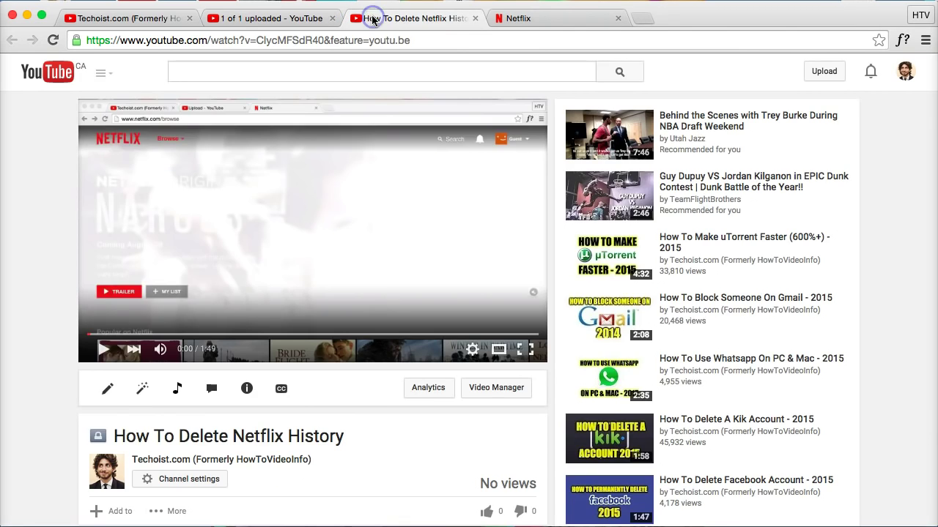
pyautogui.click(107, 396)
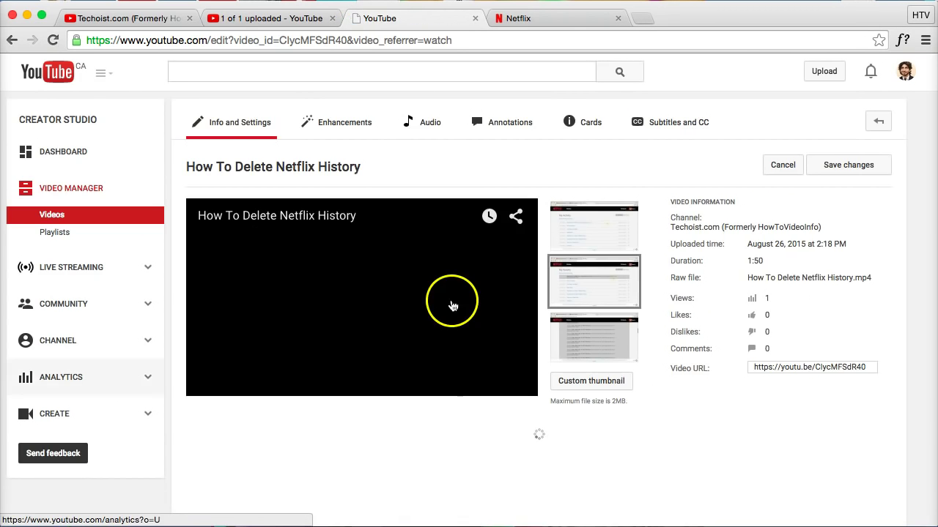
# - Examine the video's editable basic info, custom thumbnail option and privacy choices, keeping the video Private
pyautogui.moveTo(620, 218)
pyautogui.scroll(-1, 618, 221)
pyautogui.scroll(-10, 805, 362)
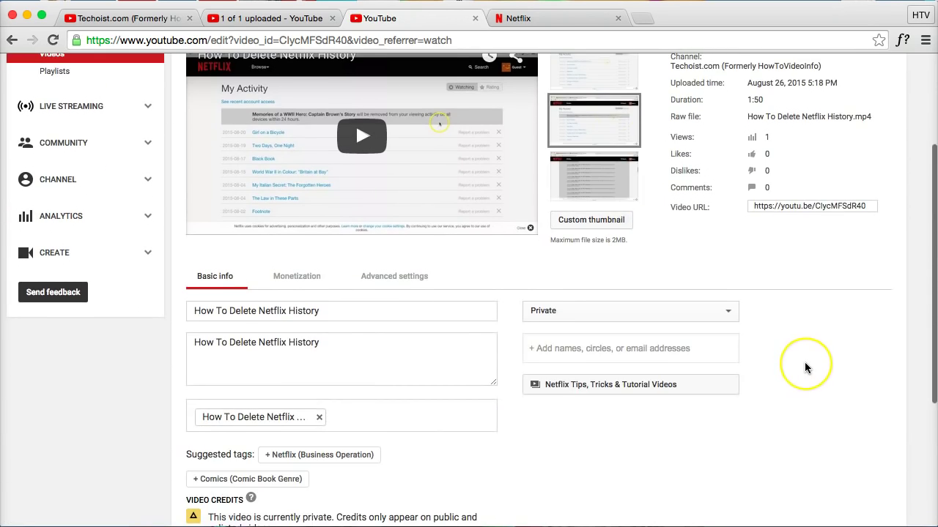
pyautogui.scroll(6, 804, 361)
pyautogui.scroll(-2, 804, 361)
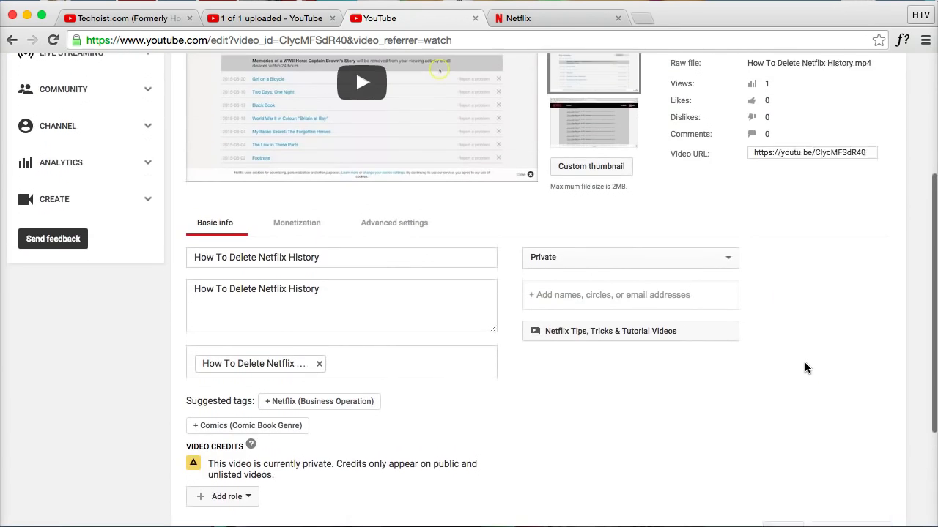
pyautogui.scroll(1, 804, 362)
pyautogui.click(727, 239)
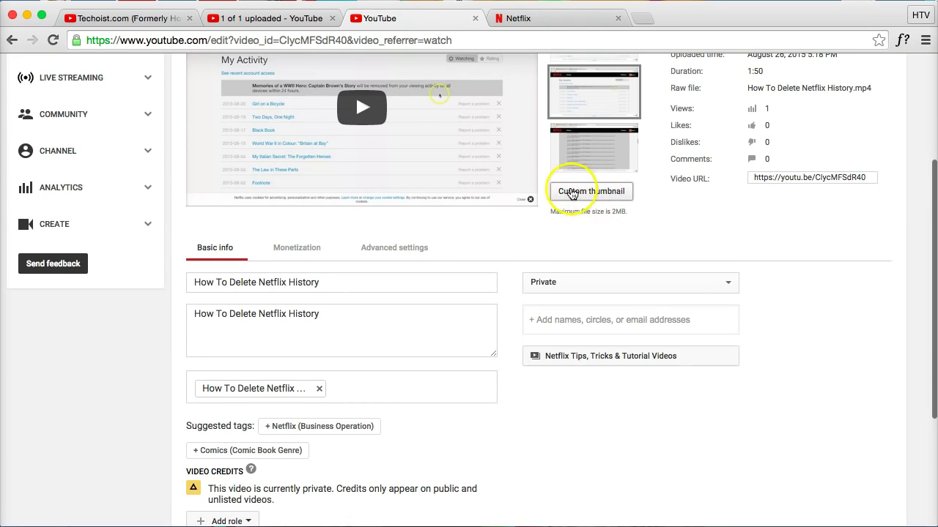
pyautogui.scroll(1, 578, 196)
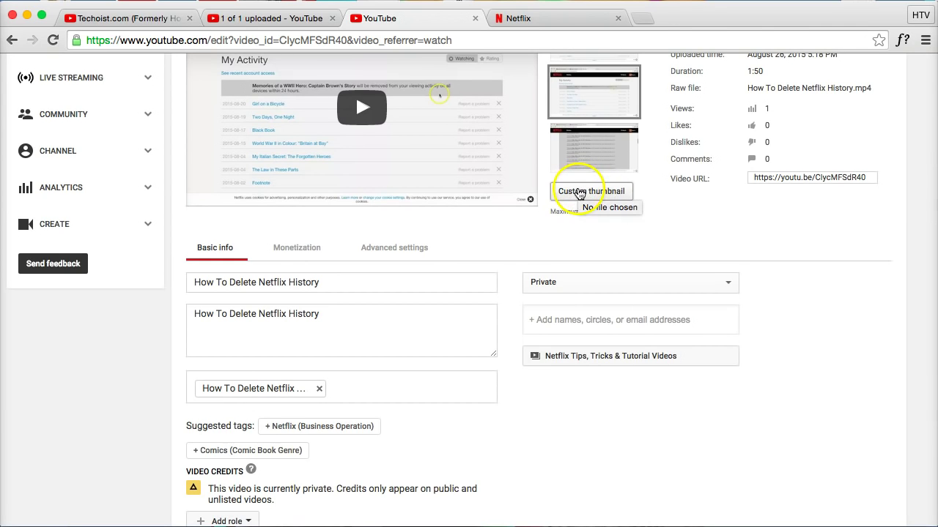
pyautogui.click(729, 282)
pyautogui.click(820, 298)
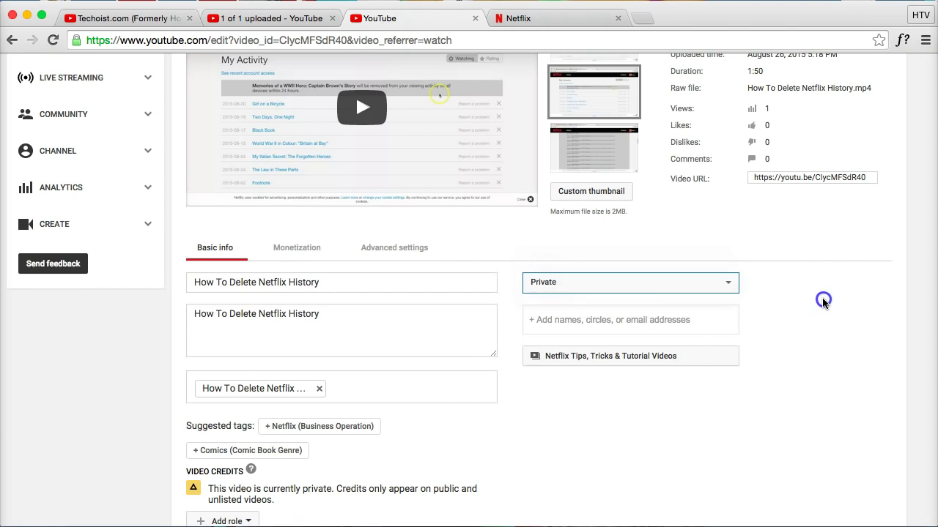
pyautogui.scroll(-3, 587, 390)
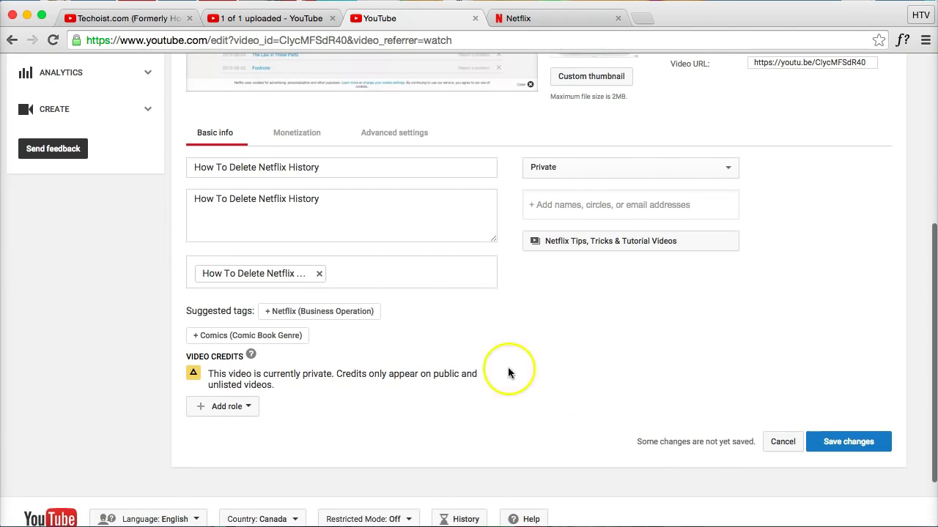
pyautogui.scroll(4, 787, 356)
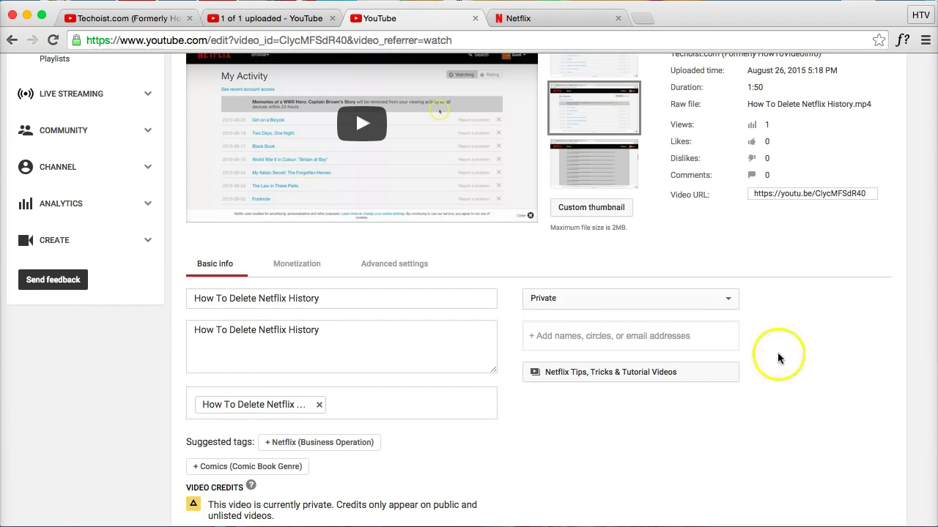